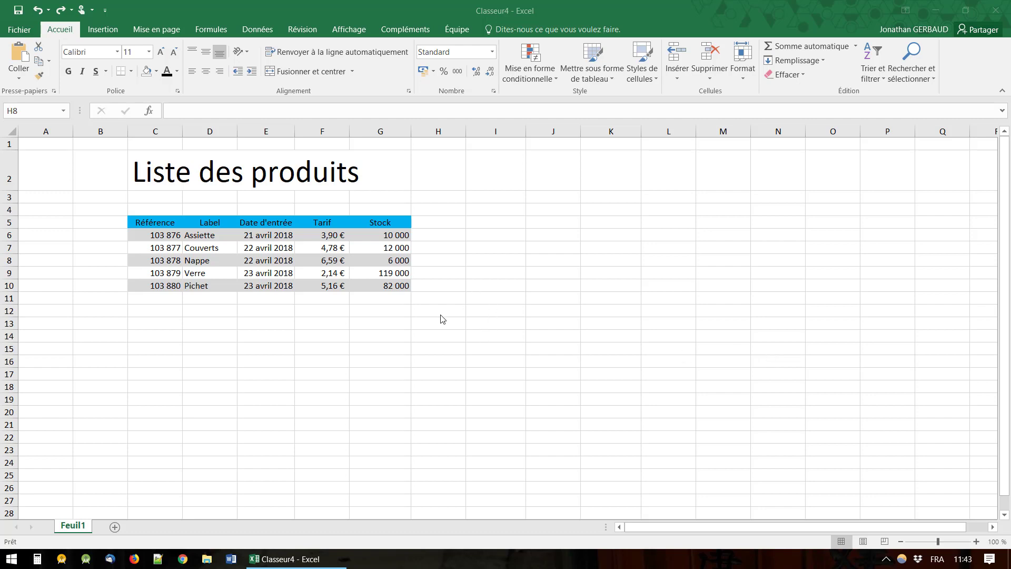
Select the whole product list C5:G10, after briefly checking the header fill colours
mouse_move(145, 225)
mouse_down()
mouse_move(216, 276)
mouse_move(350, 291)
mouse_up()
click(255, 251)
drag(158, 222, 389, 225)
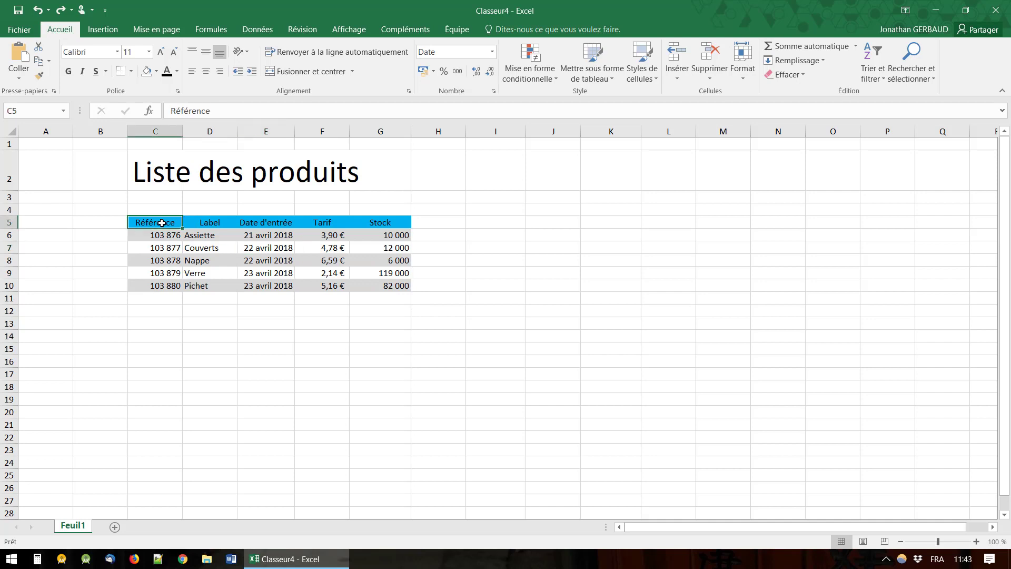
click(157, 71)
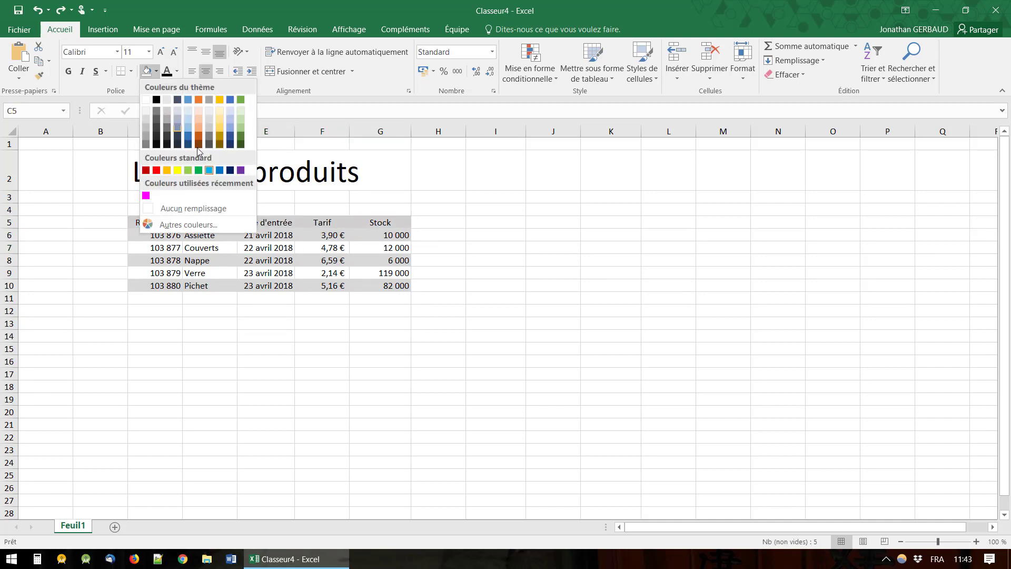
key(Escape)
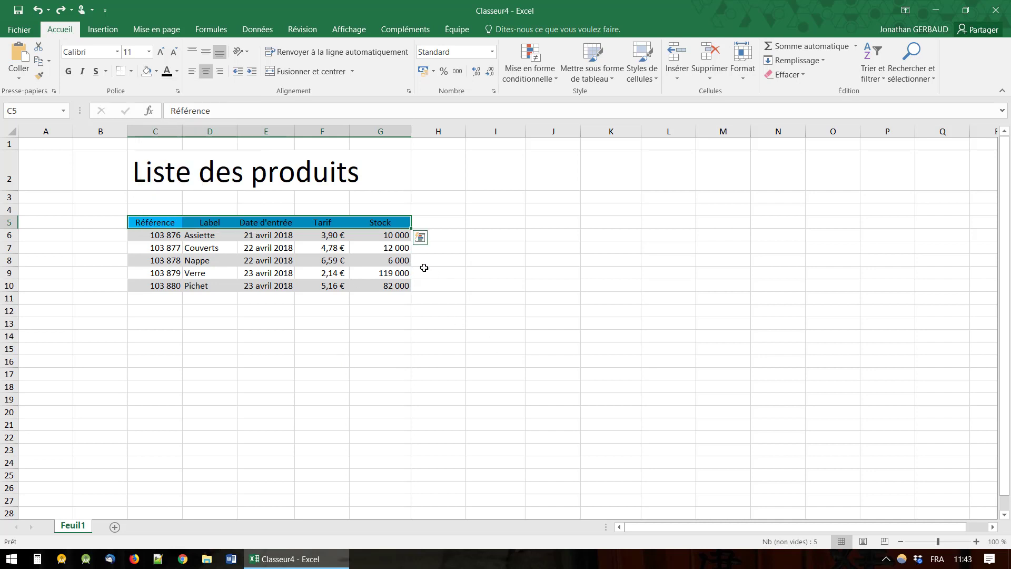
click(326, 260)
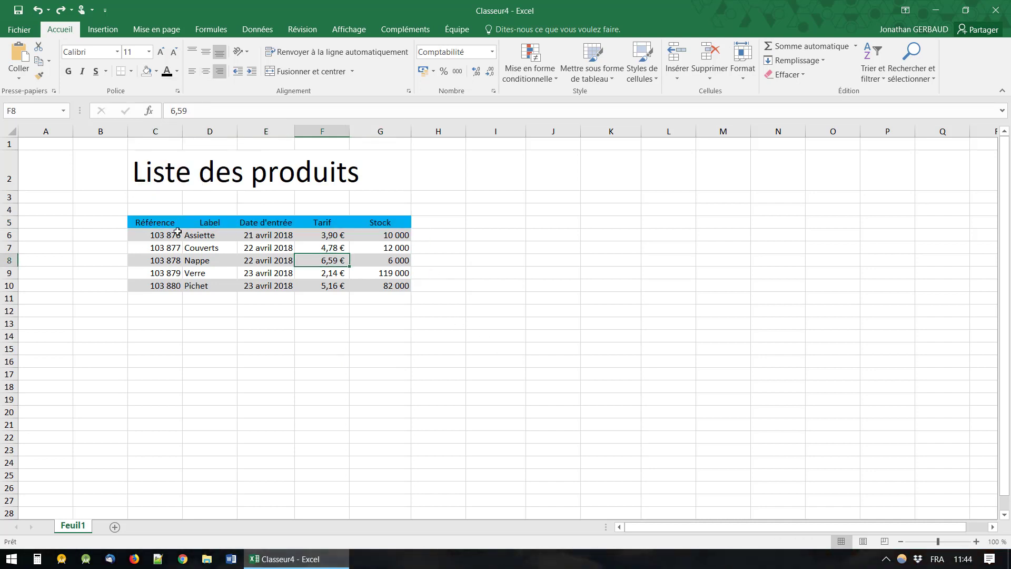
click(148, 223)
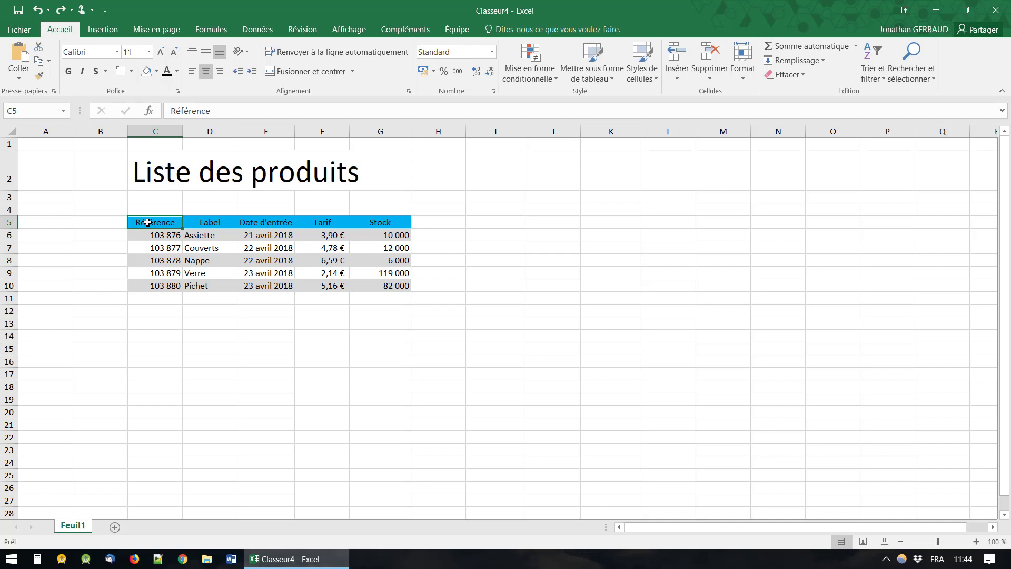
drag(148, 223, 369, 286)
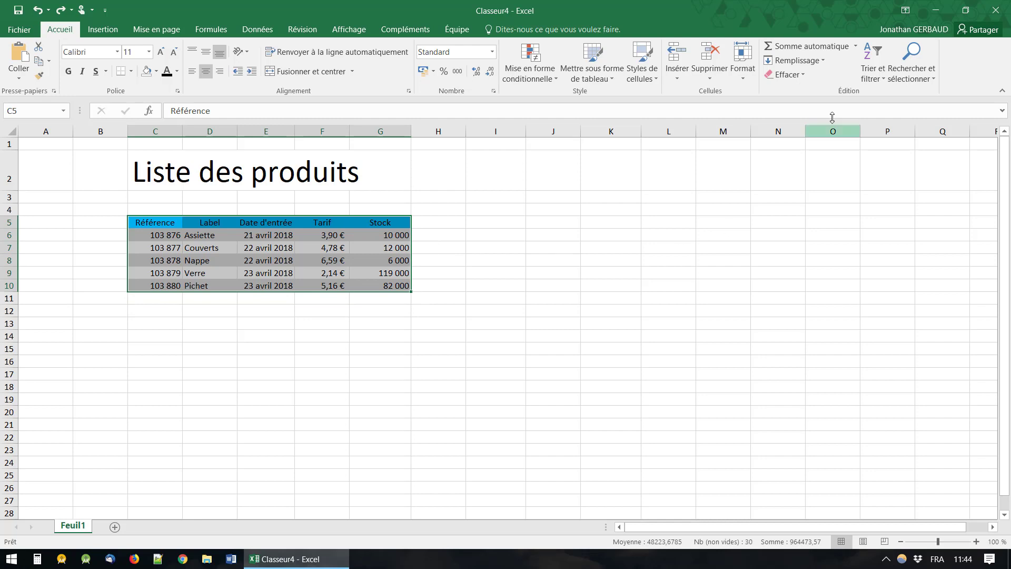
Clear all formats from C5:G10 so dates and prices show raw values like 43211 and 3,9
click(803, 75)
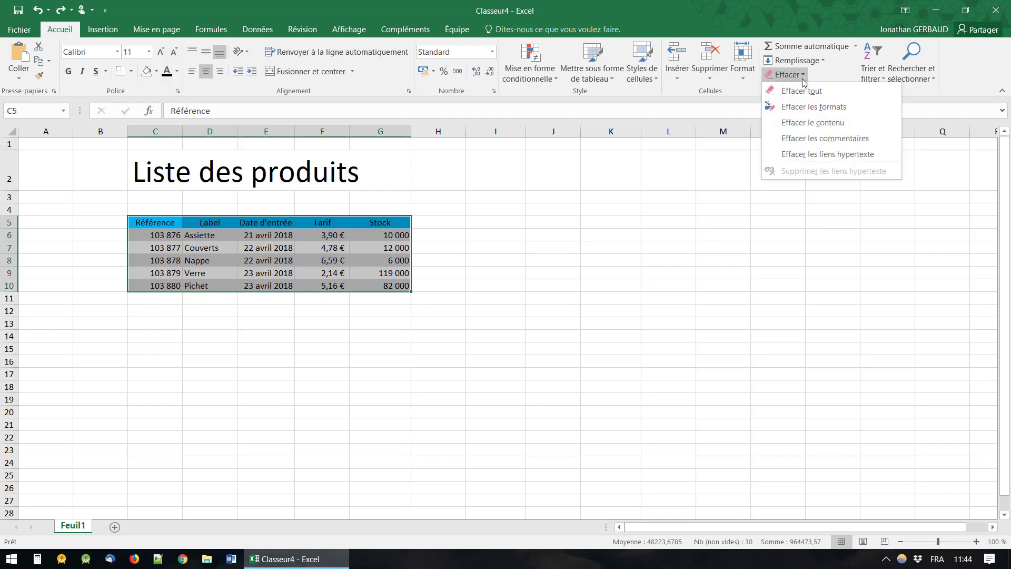
click(819, 107)
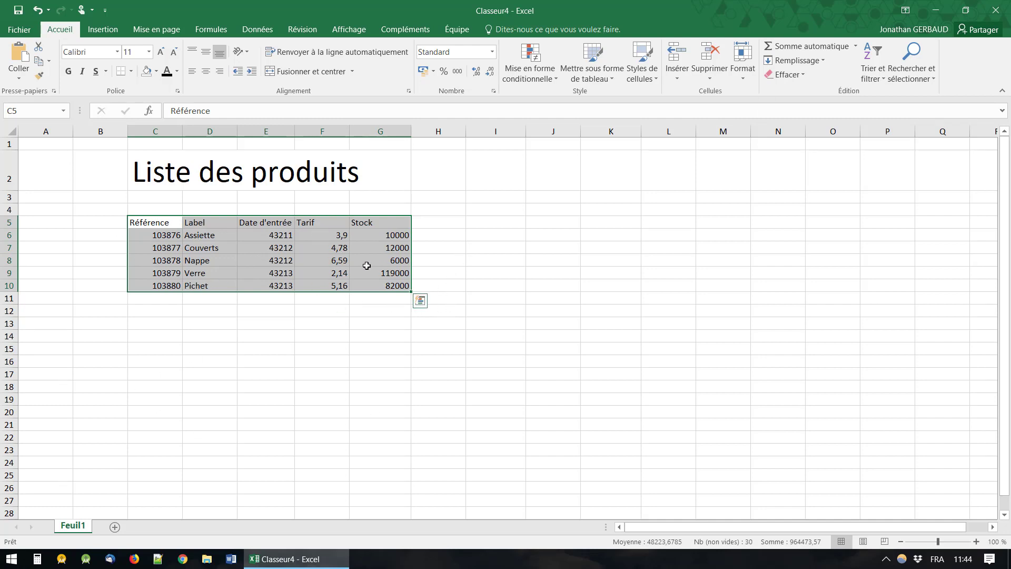
click(400, 252)
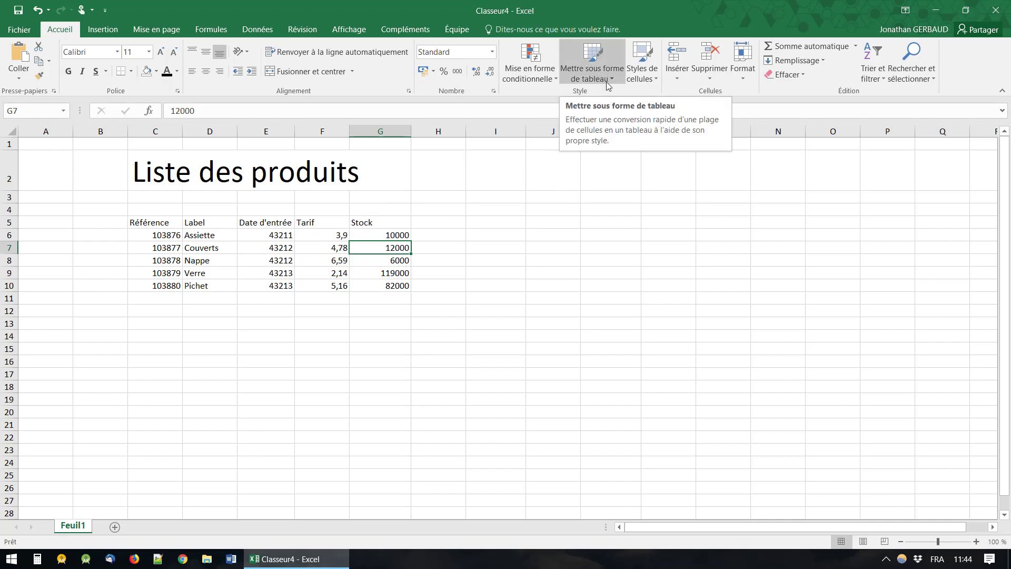
Pick a medium blue banded style from the Mettre sous forme de tableau gallery
click(608, 84)
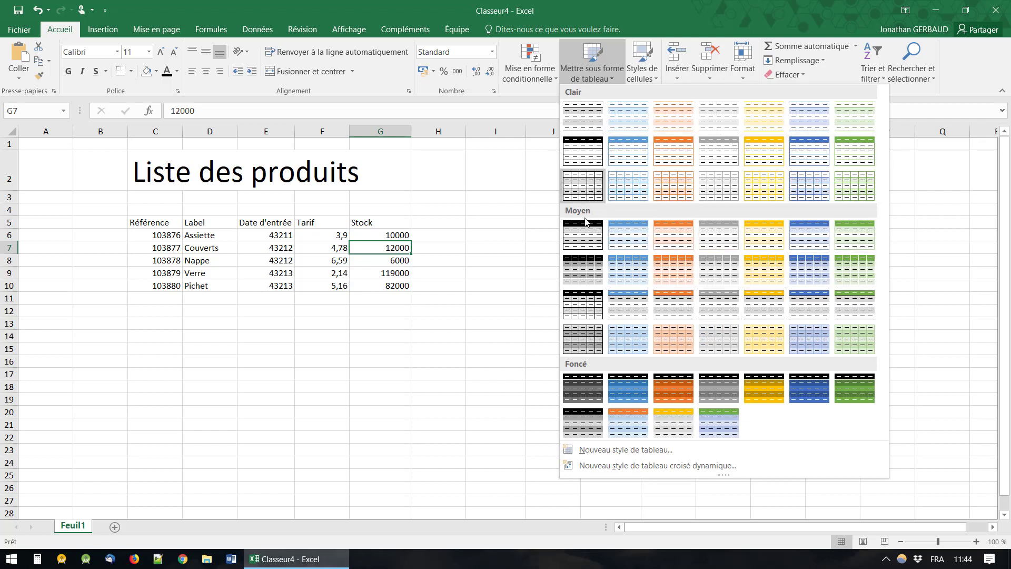
click(631, 239)
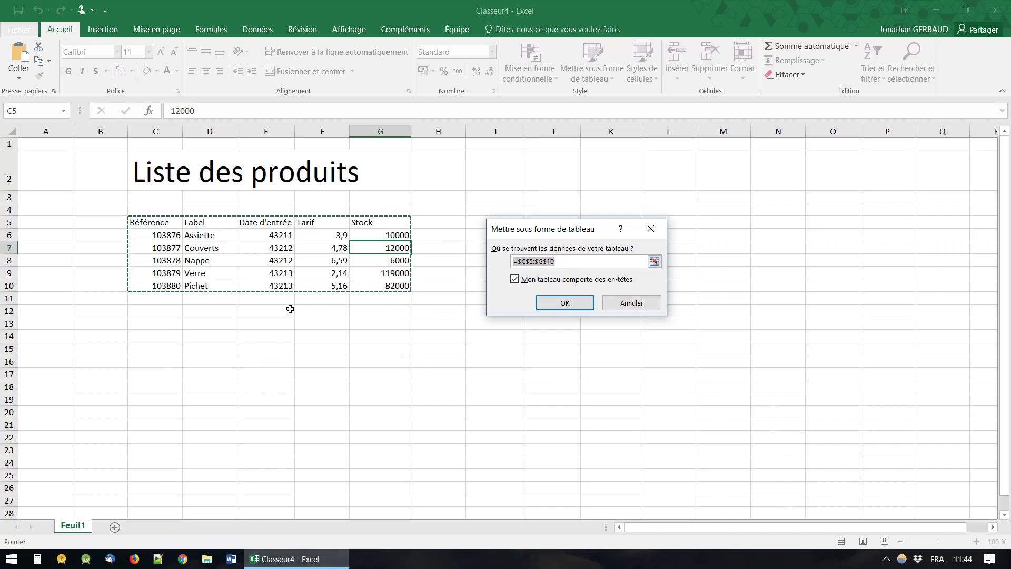
Set the table range to $C$5:$G$10 with headers and create the table Tableau9
click(159, 350)
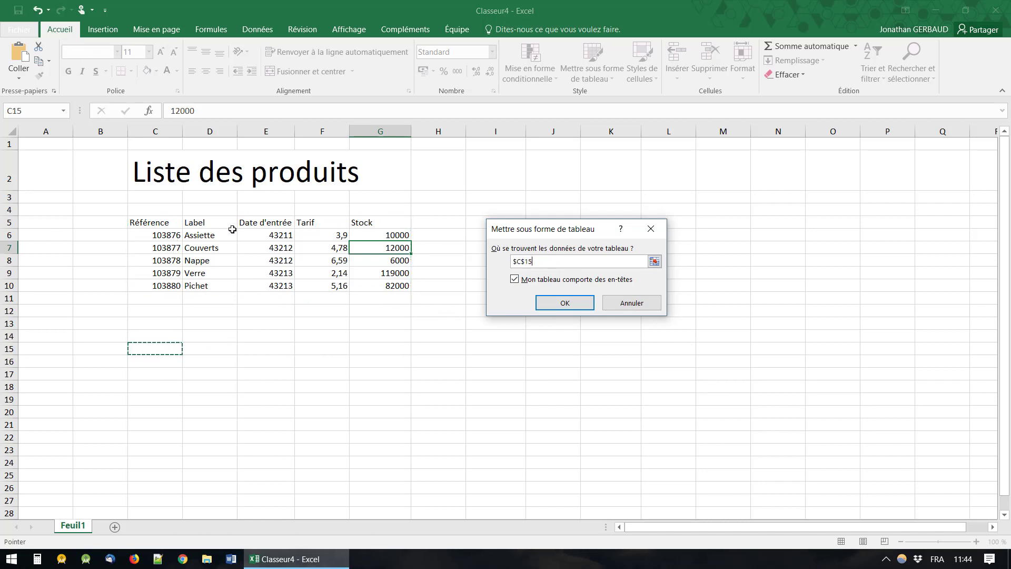
click(148, 221)
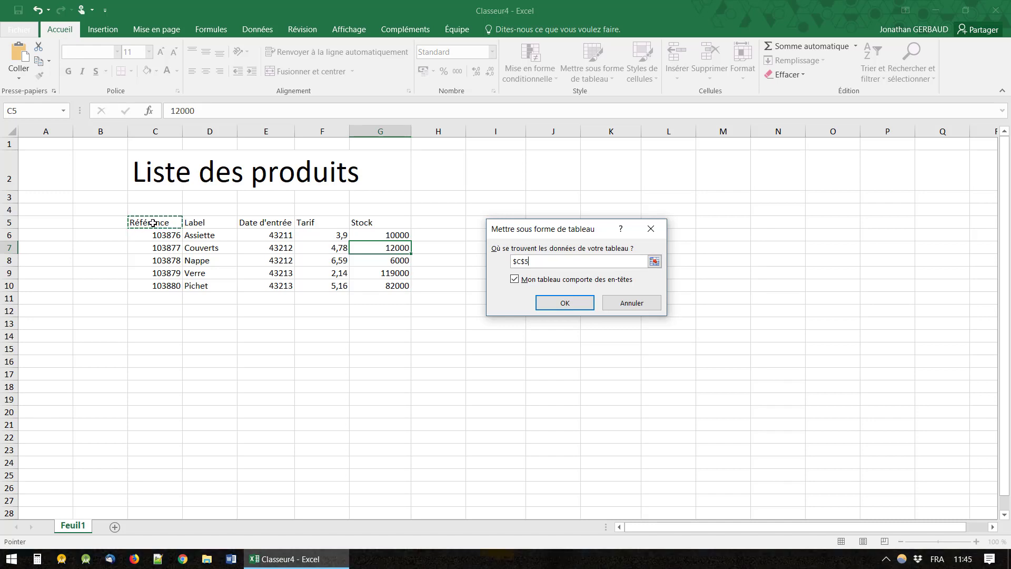
mouse_move(153, 224)
mouse_down()
mouse_move(318, 287)
mouse_move(362, 291)
mouse_up()
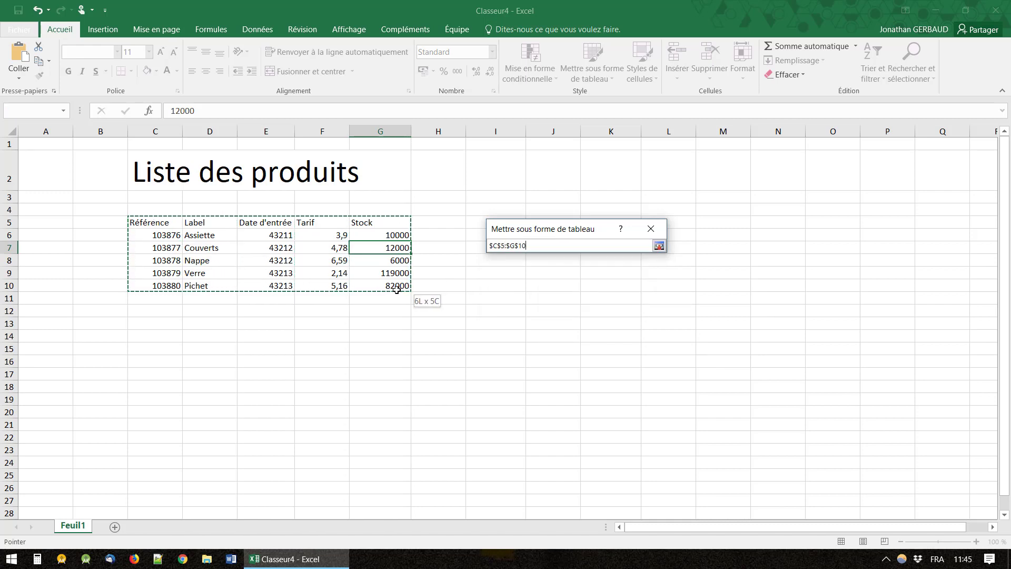
drag(397, 288, 396, 288)
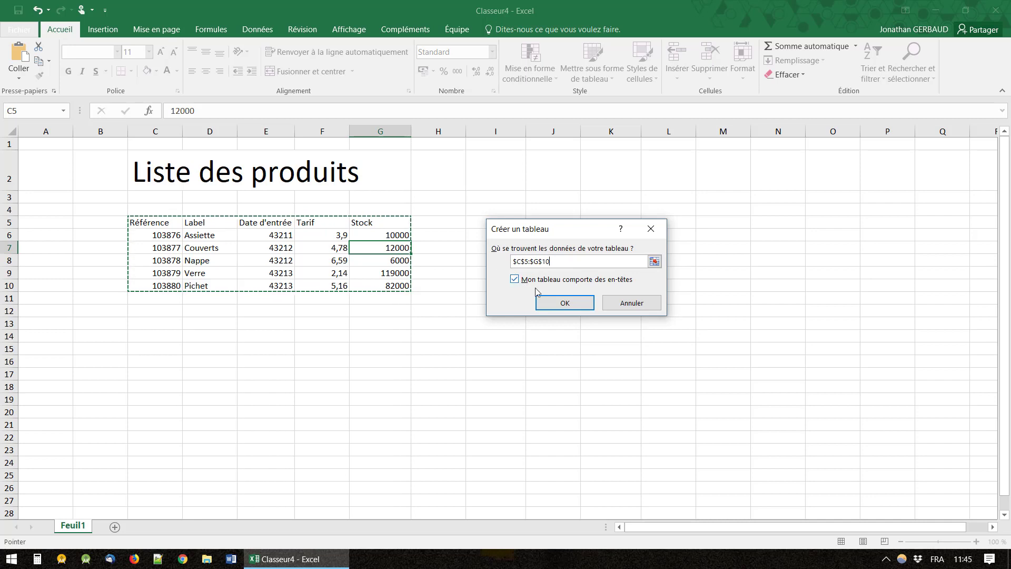
click(580, 304)
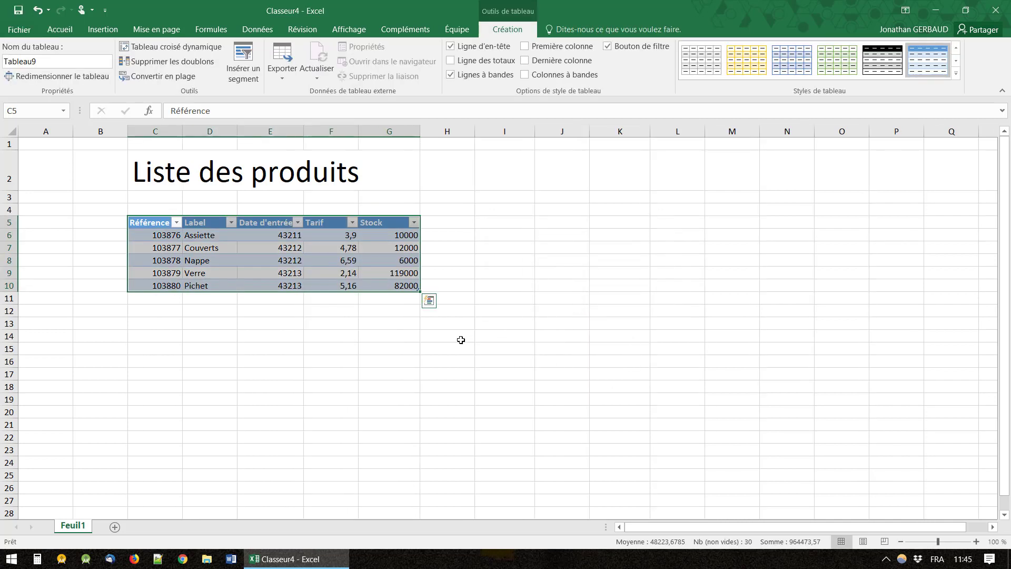
click(498, 315)
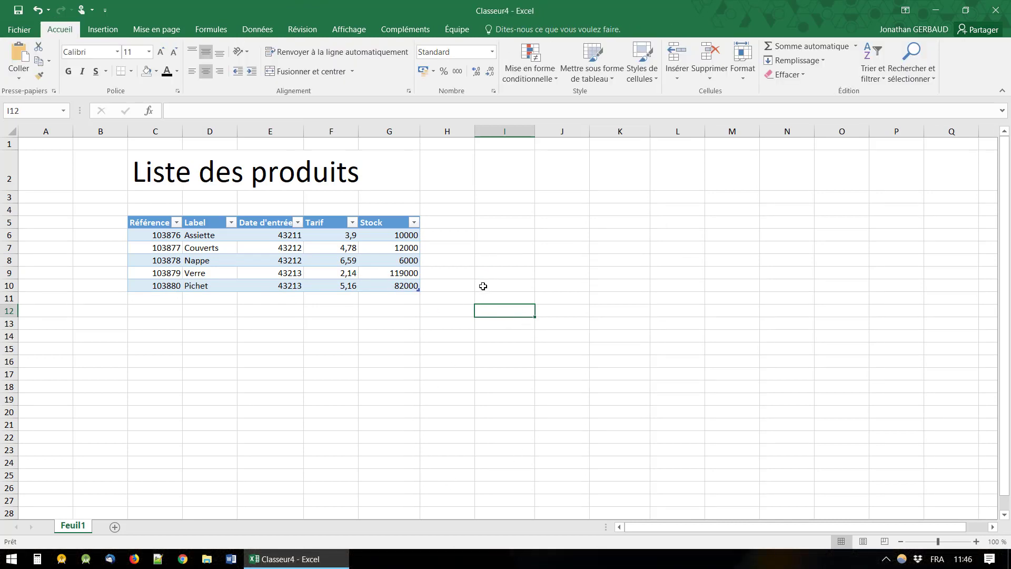
drag(153, 225, 401, 216)
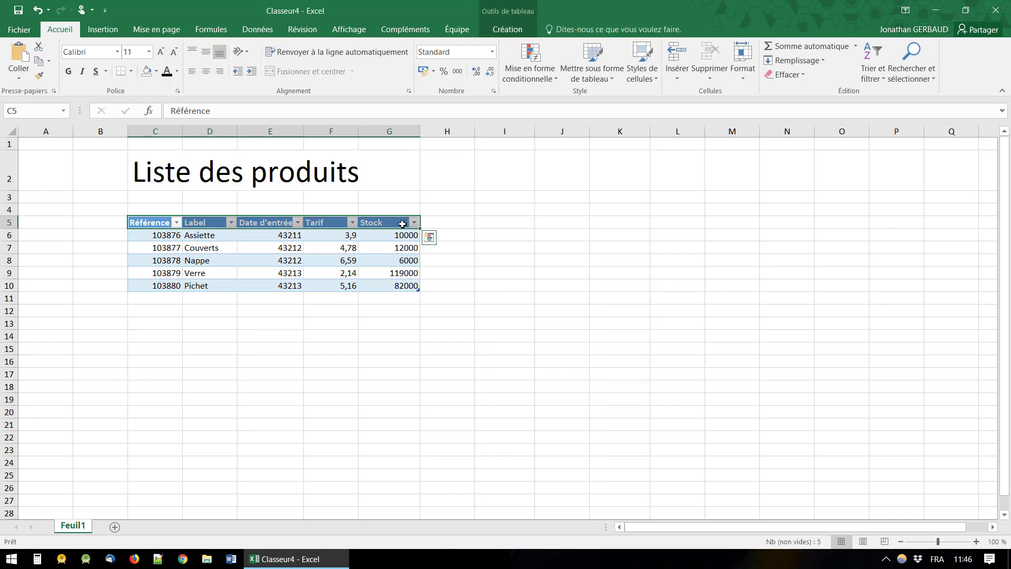
click(392, 274)
click(388, 224)
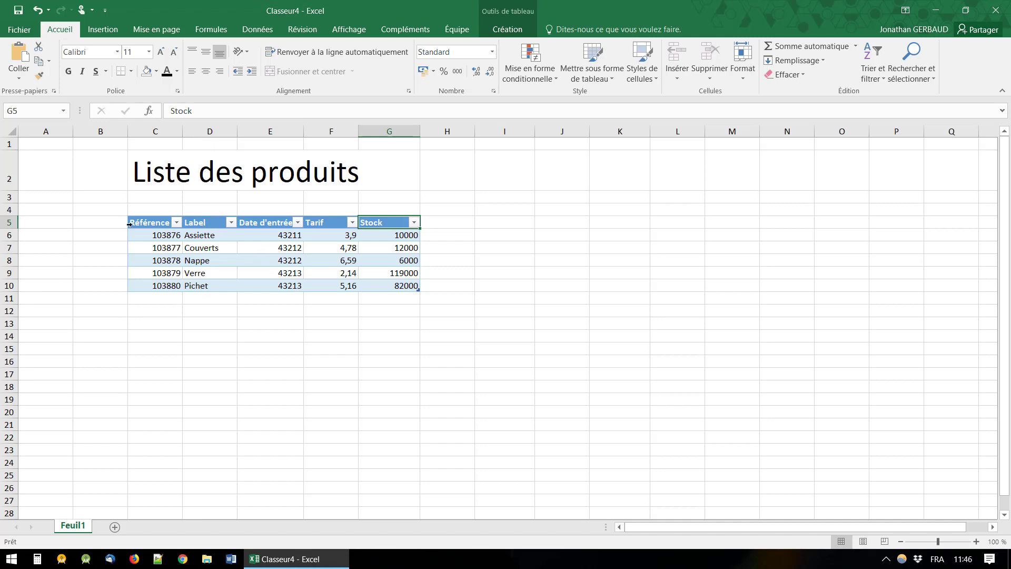
click(156, 227)
key(ctrl+shift+Right)
click(157, 238)
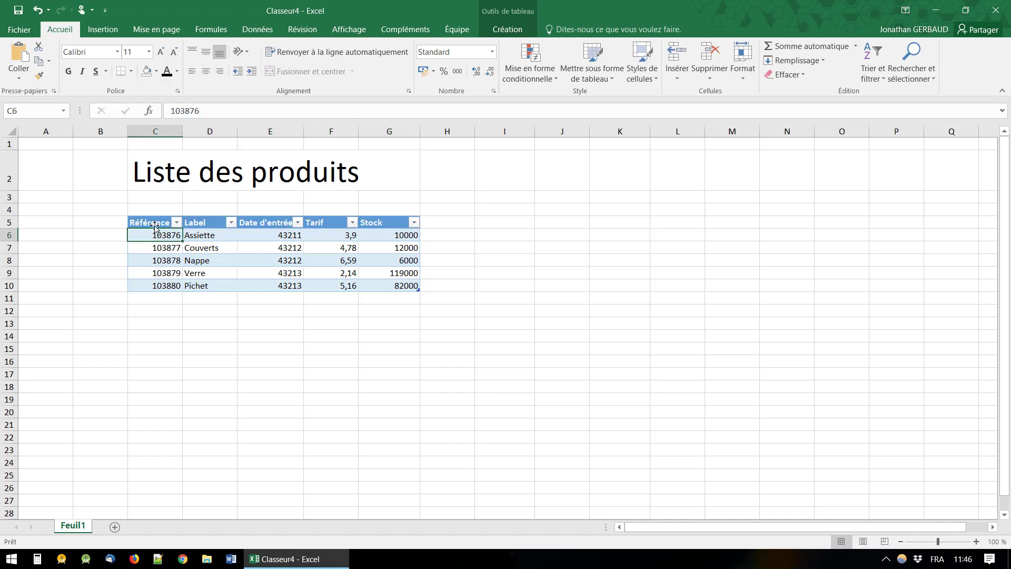
click(164, 230)
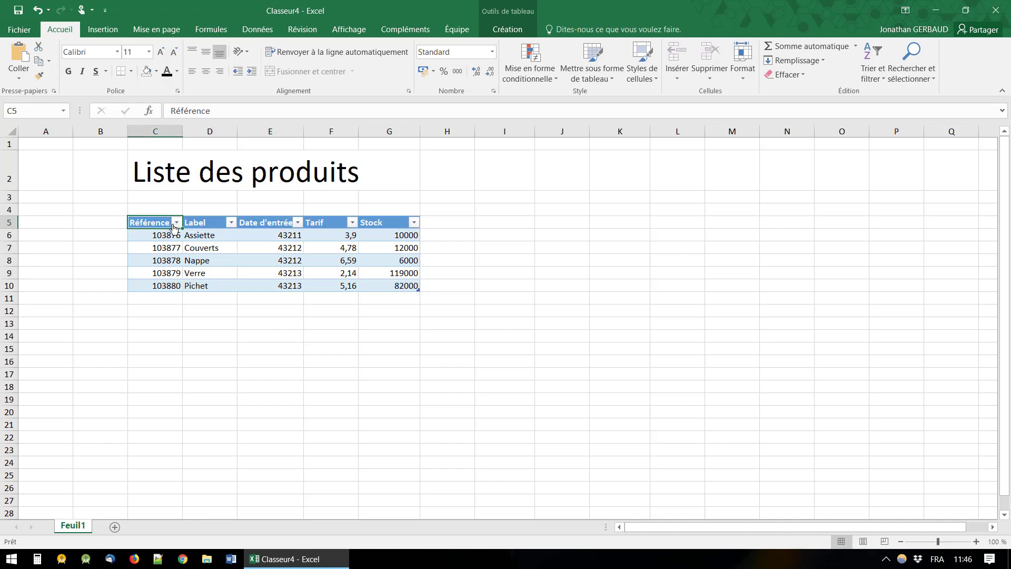
drag(166, 237, 383, 236)
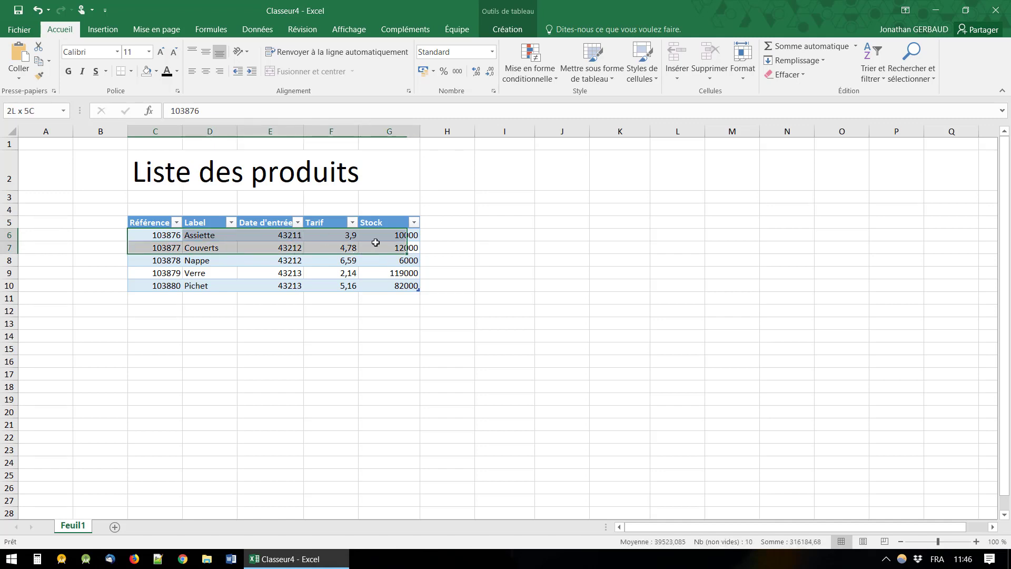
click(333, 306)
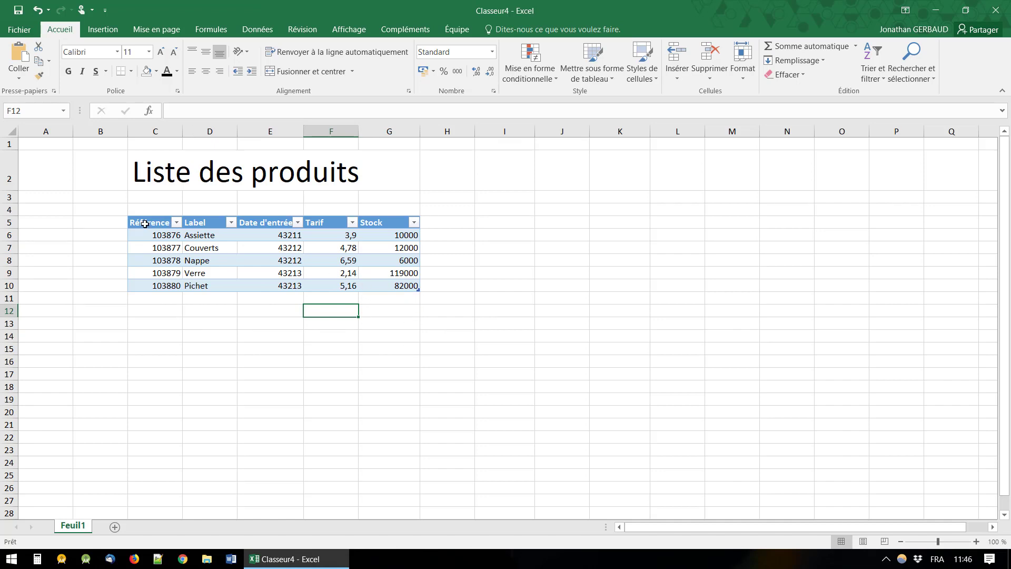
drag(154, 224, 406, 285)
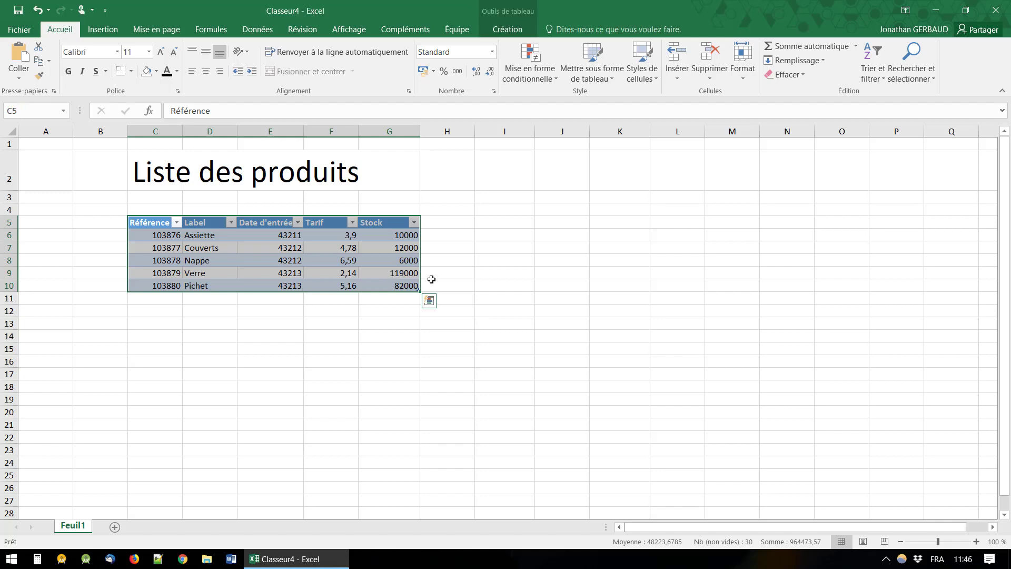
click(362, 249)
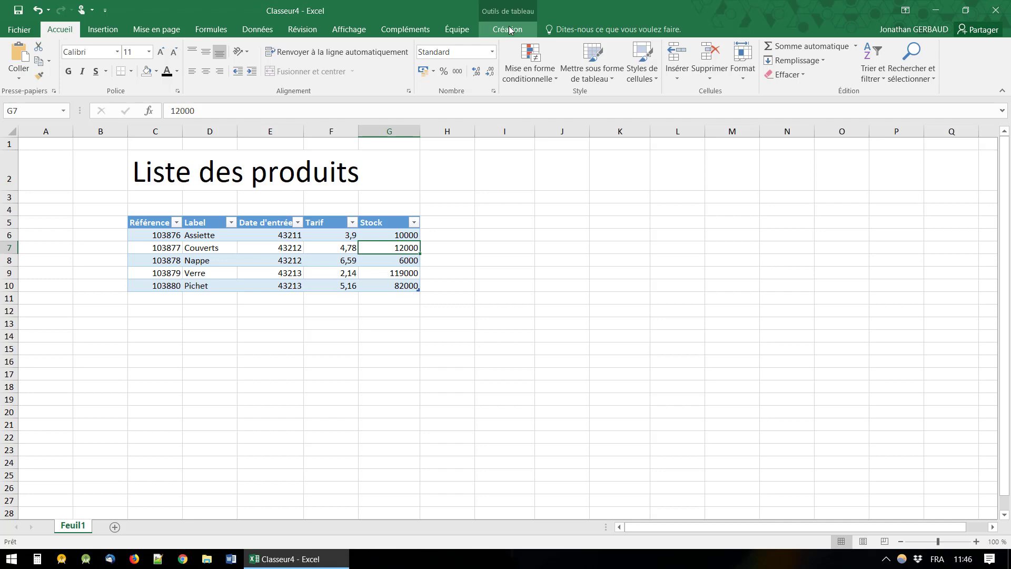
Apply the green Style de tableau moyen 7 to Tableau9, after briefly trying a yellow style
click(508, 30)
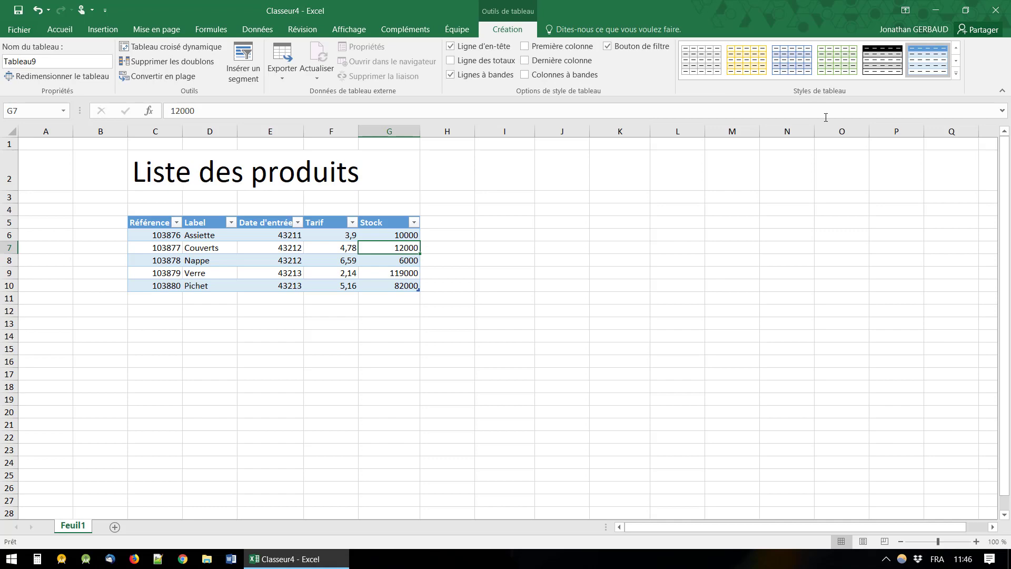
click(956, 74)
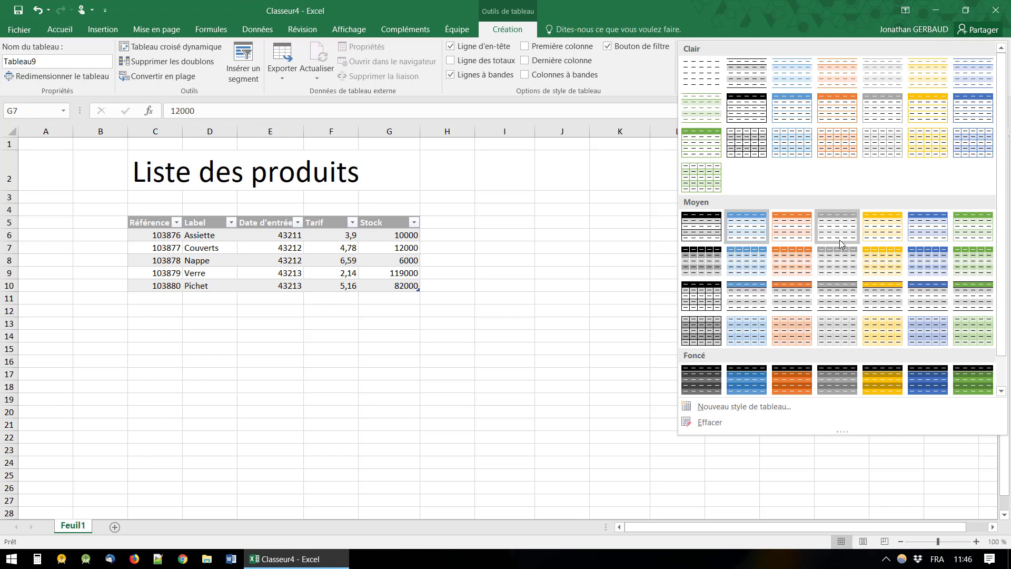
click(880, 259)
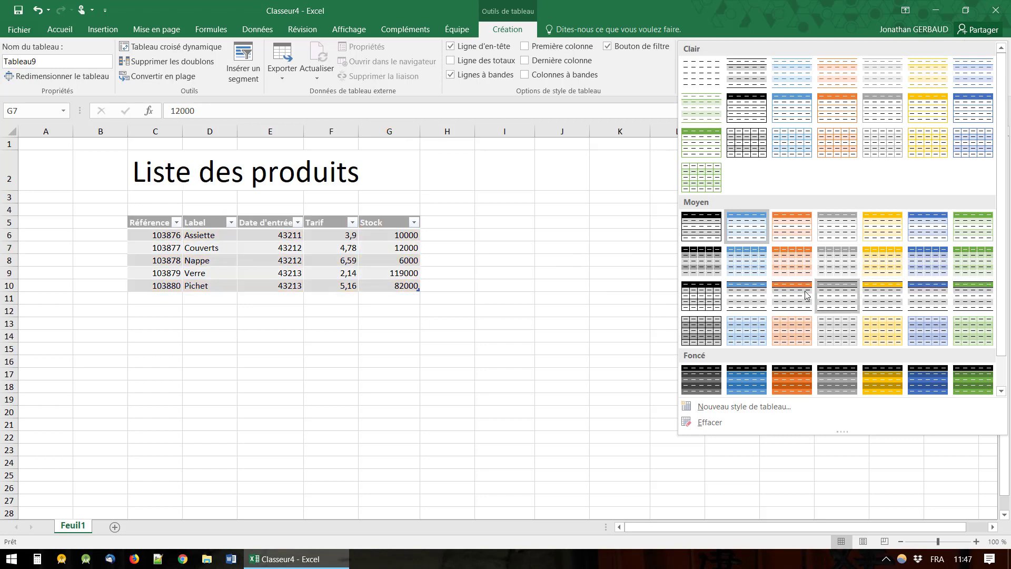
scroll(754, 362, down, 1)
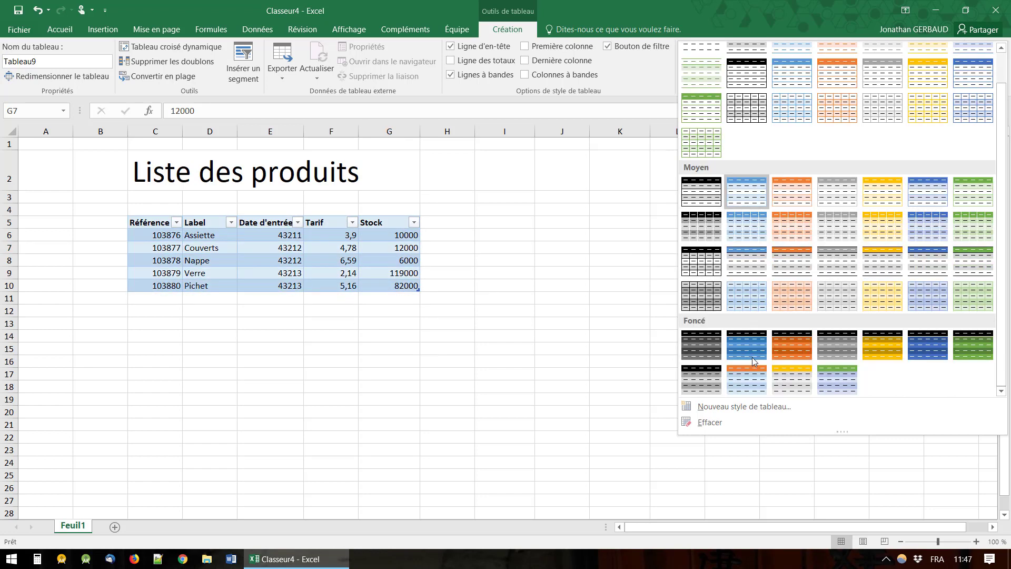
scroll(754, 362, up, 1)
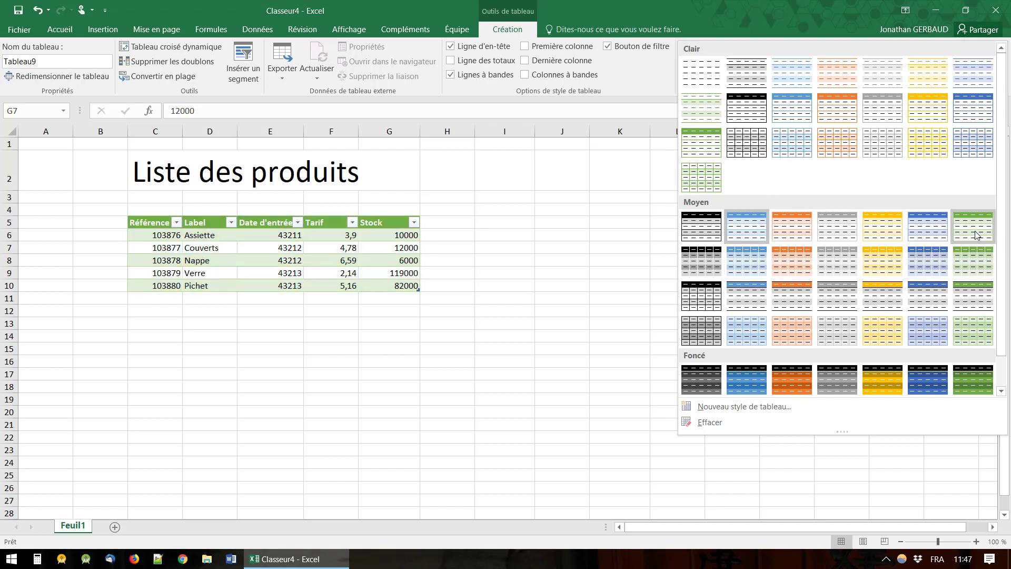
click(975, 235)
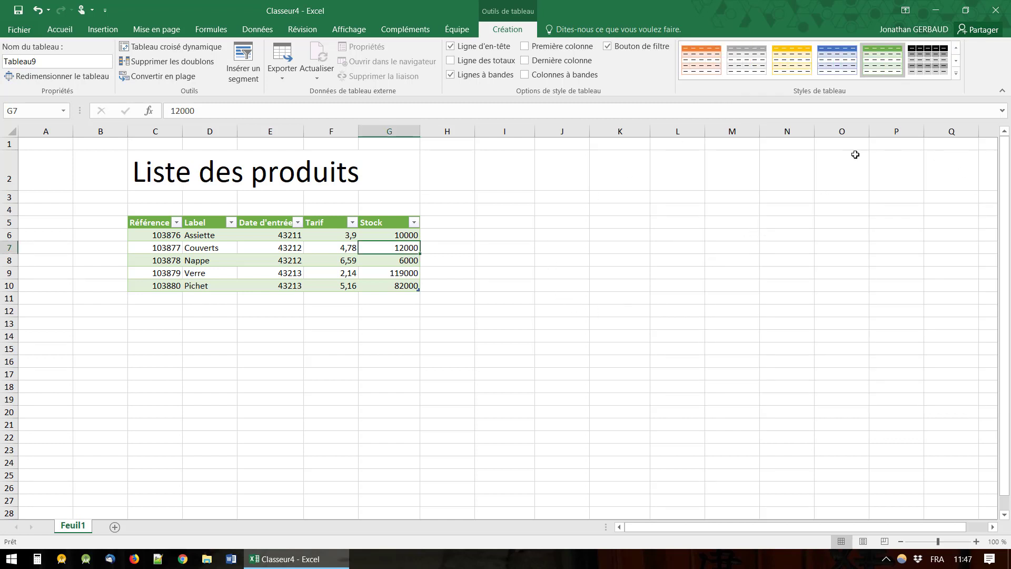
Toggle the header row off and back on, and turn on first-column emphasis
click(893, 63)
click(451, 46)
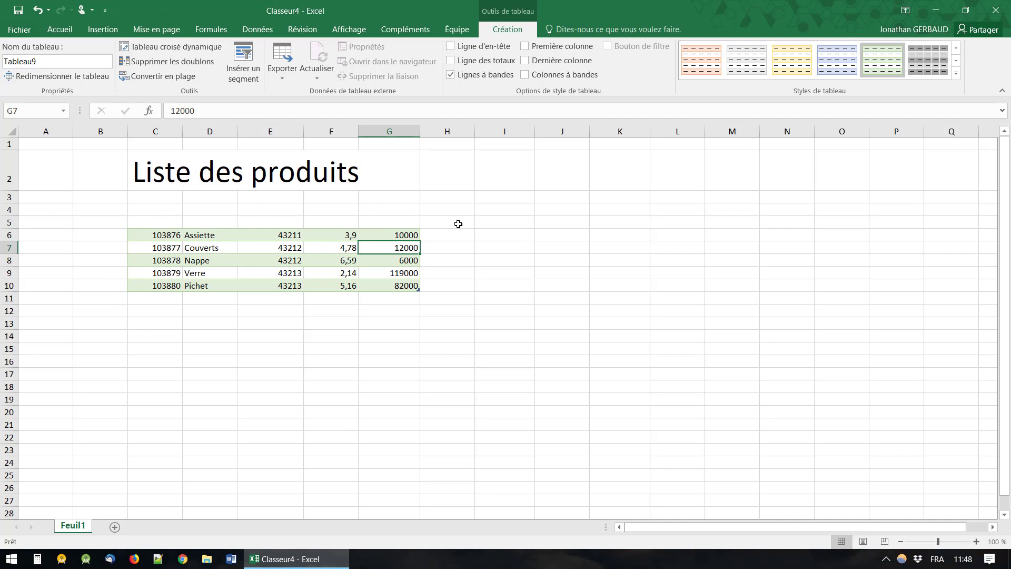
click(451, 47)
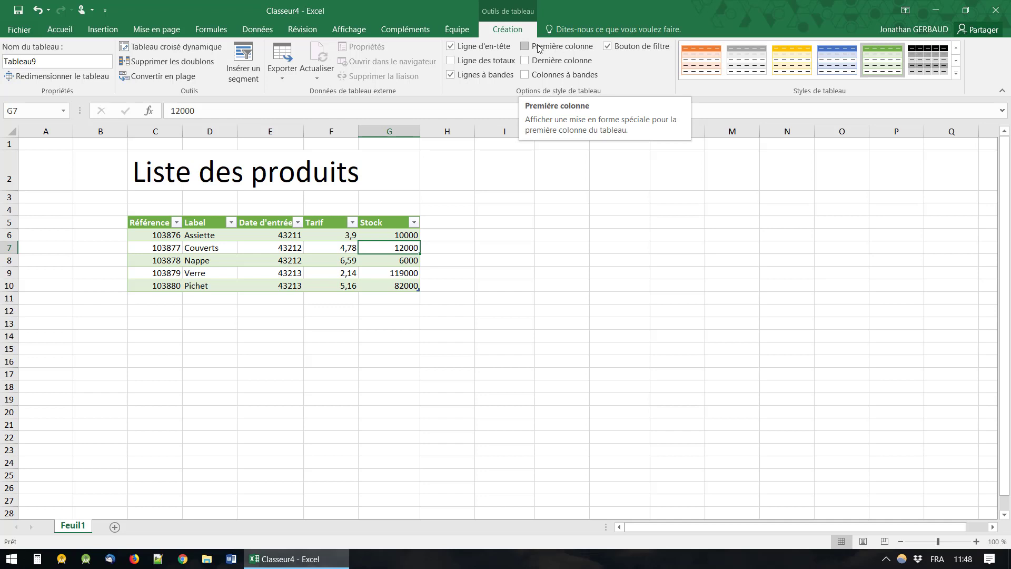
click(539, 48)
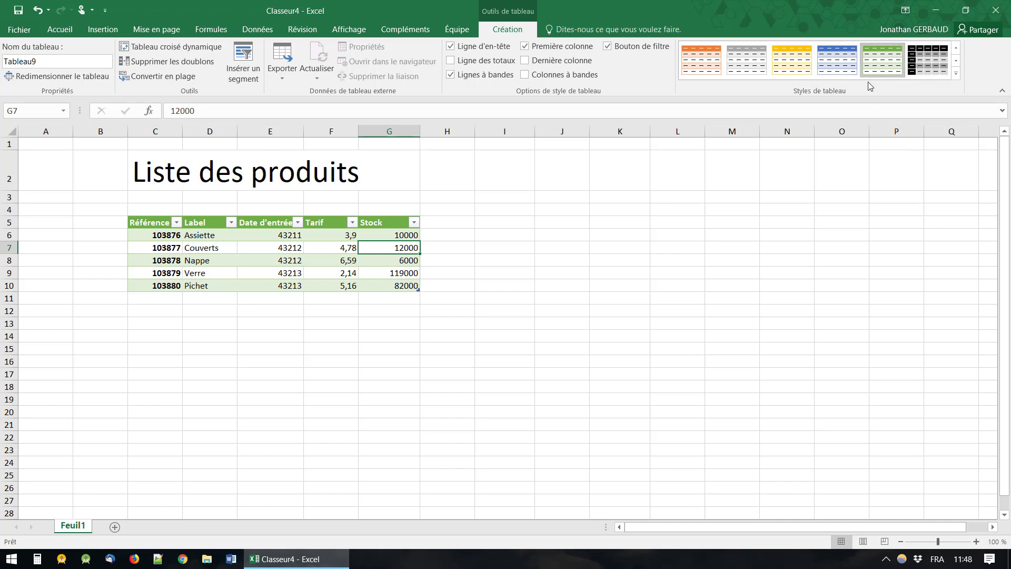
click(956, 74)
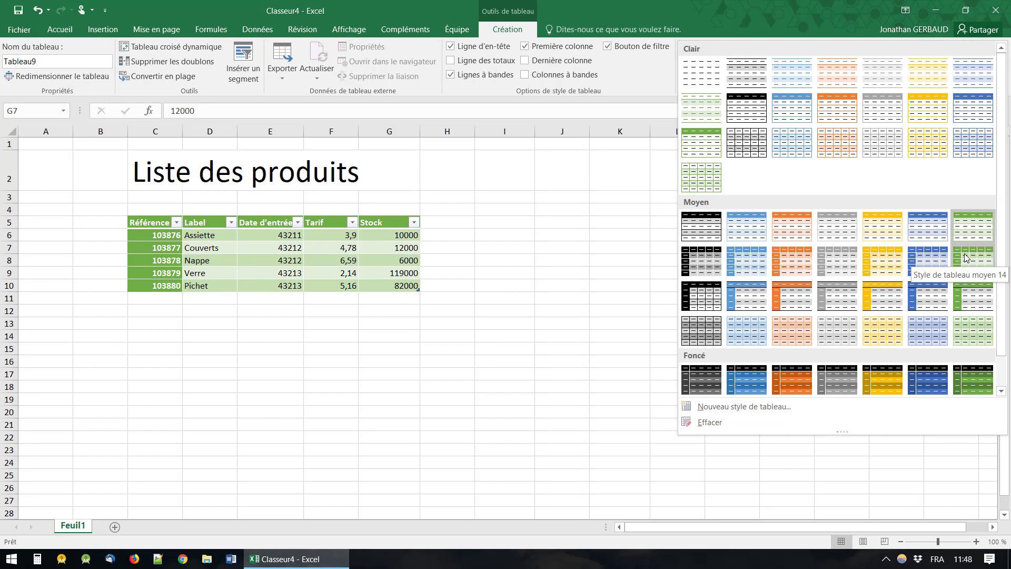
click(625, 75)
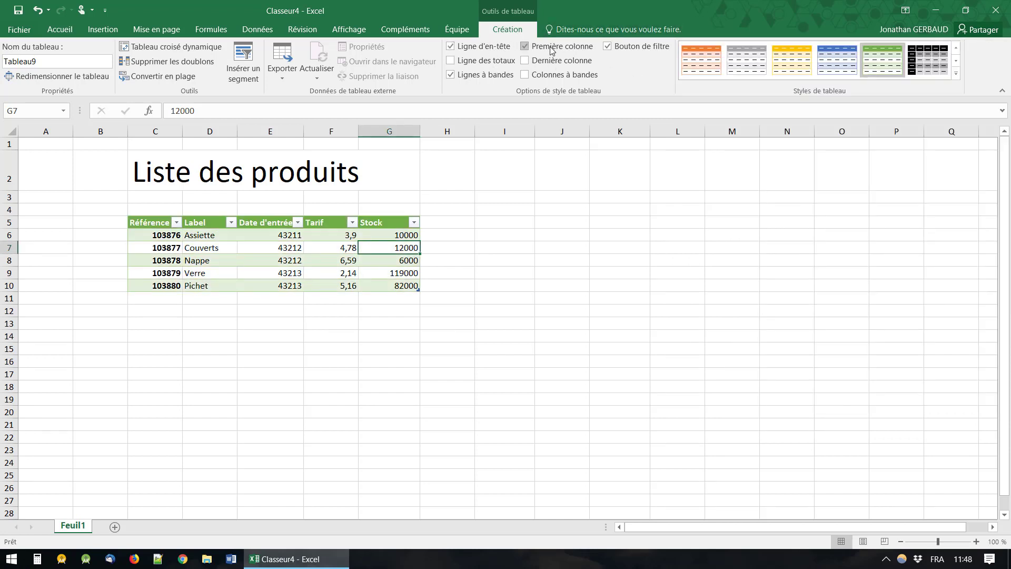
Apply Style de tableau moyen 14 and remove the first- and last-column emphasis
click(553, 62)
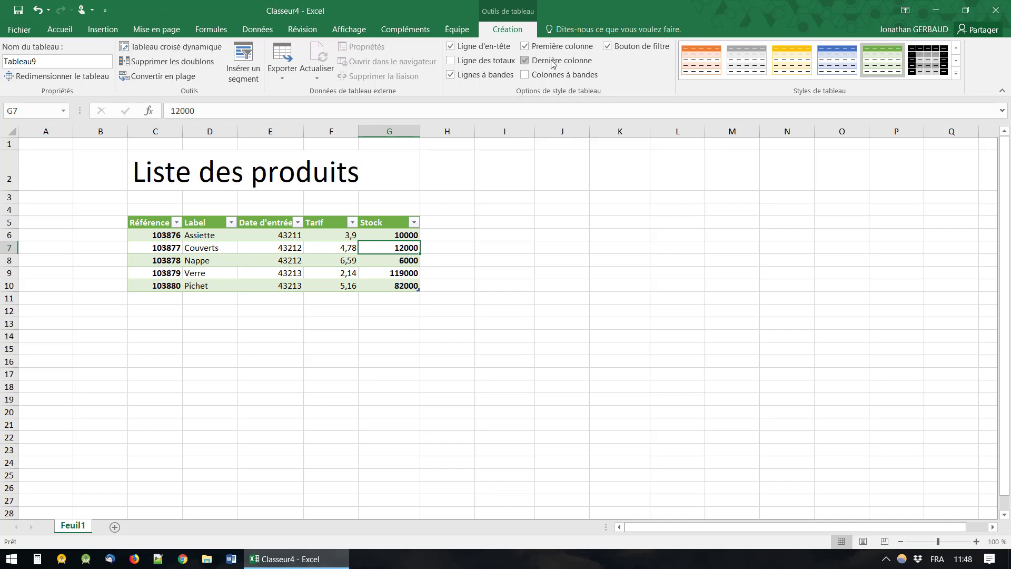
click(957, 73)
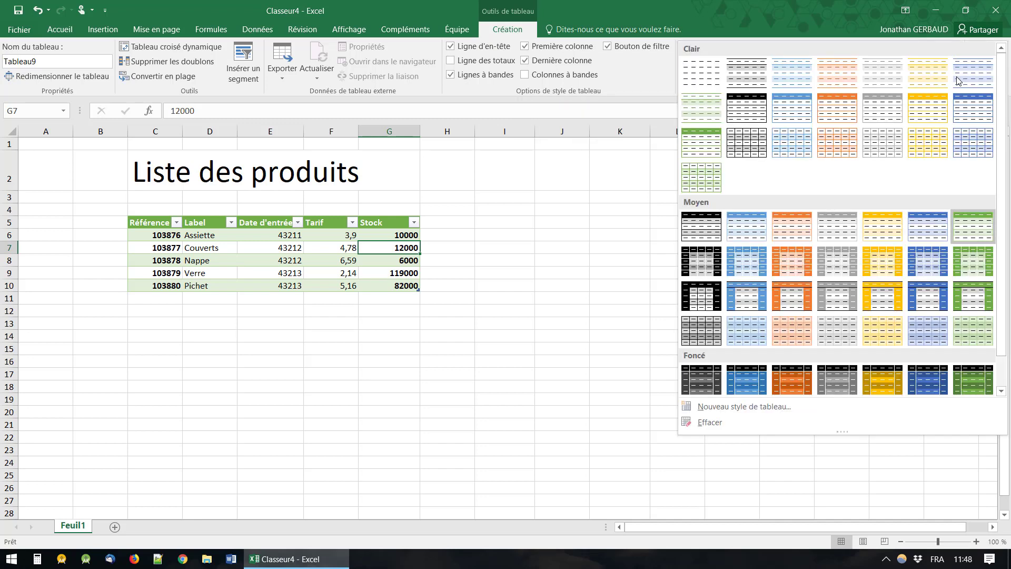
click(977, 257)
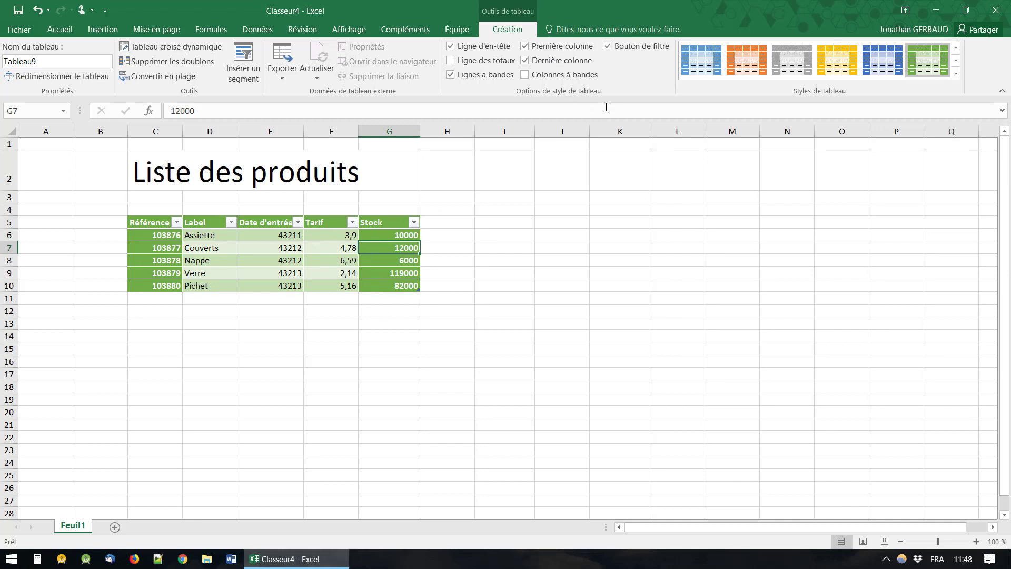
click(557, 50)
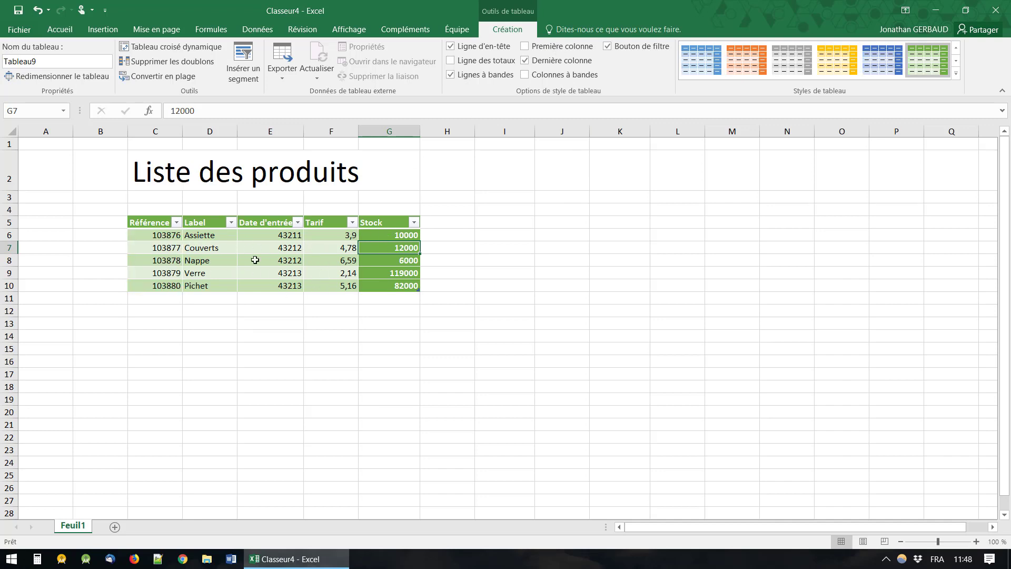
click(534, 62)
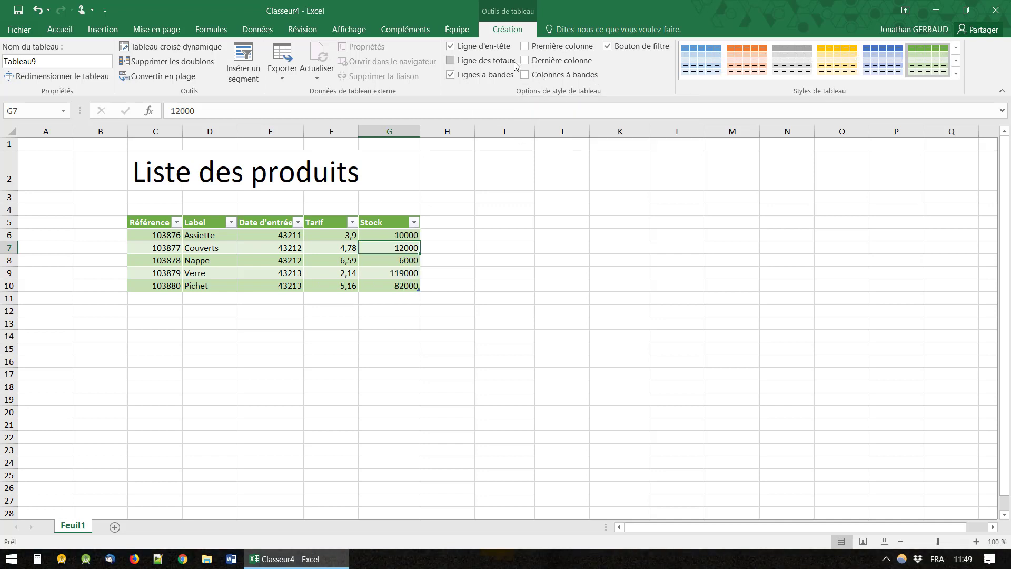
click(451, 60)
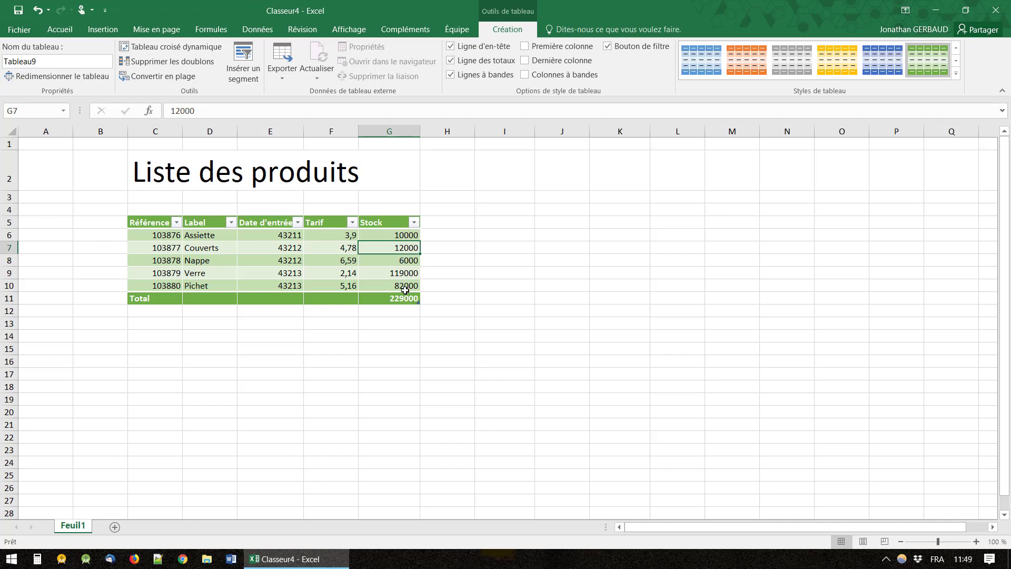
click(405, 238)
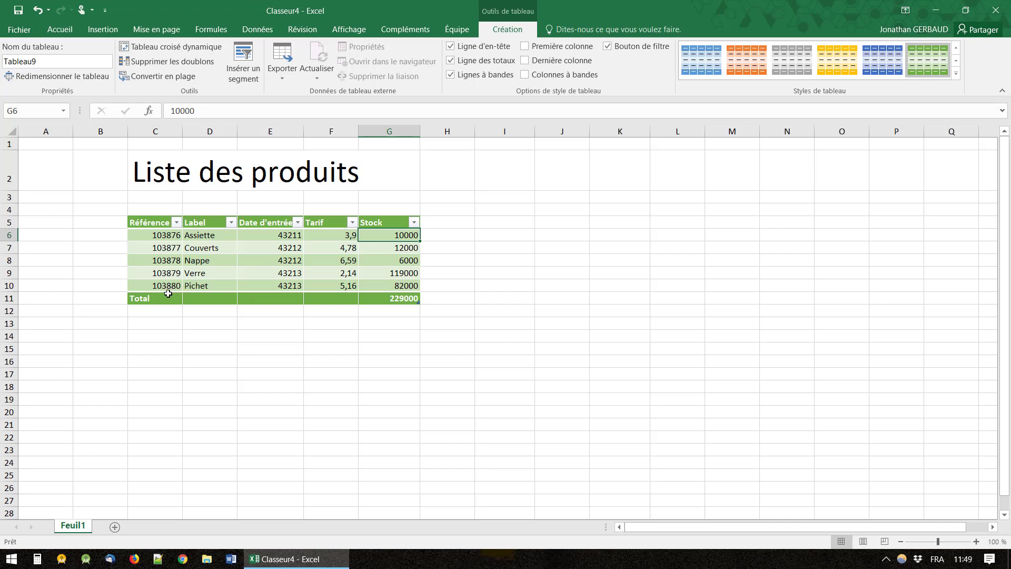
click(484, 62)
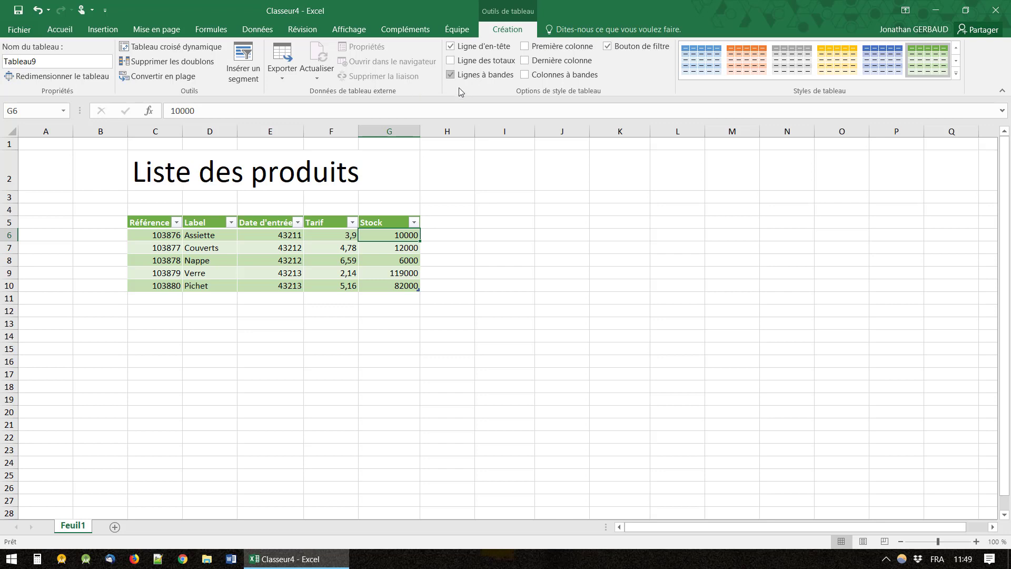
click(470, 74)
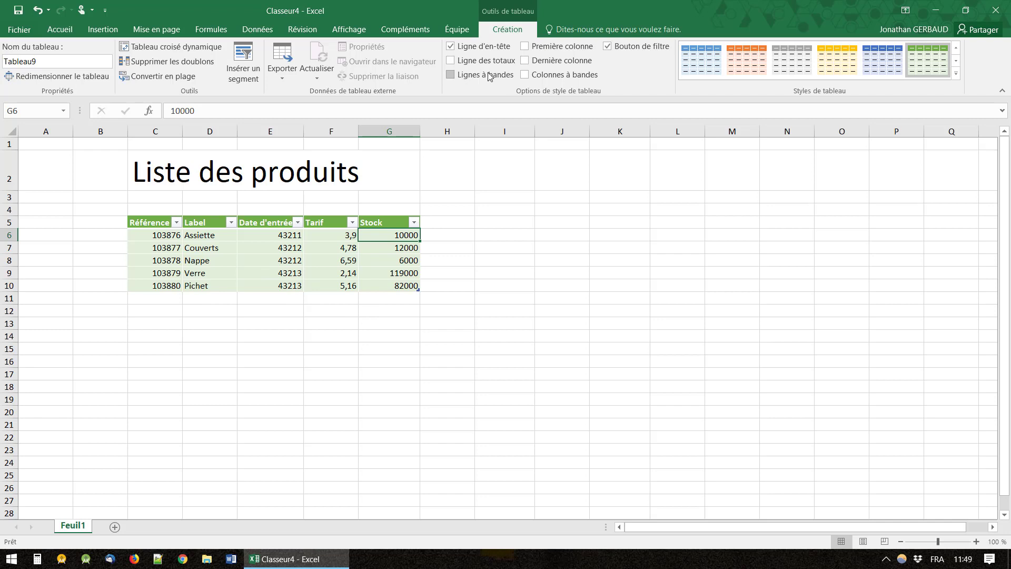
click(450, 75)
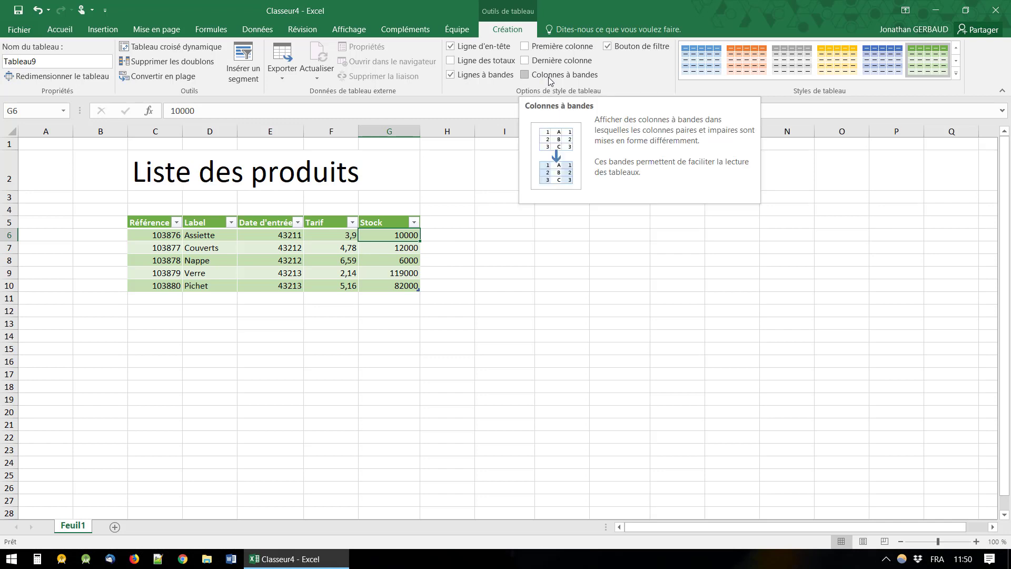
click(549, 80)
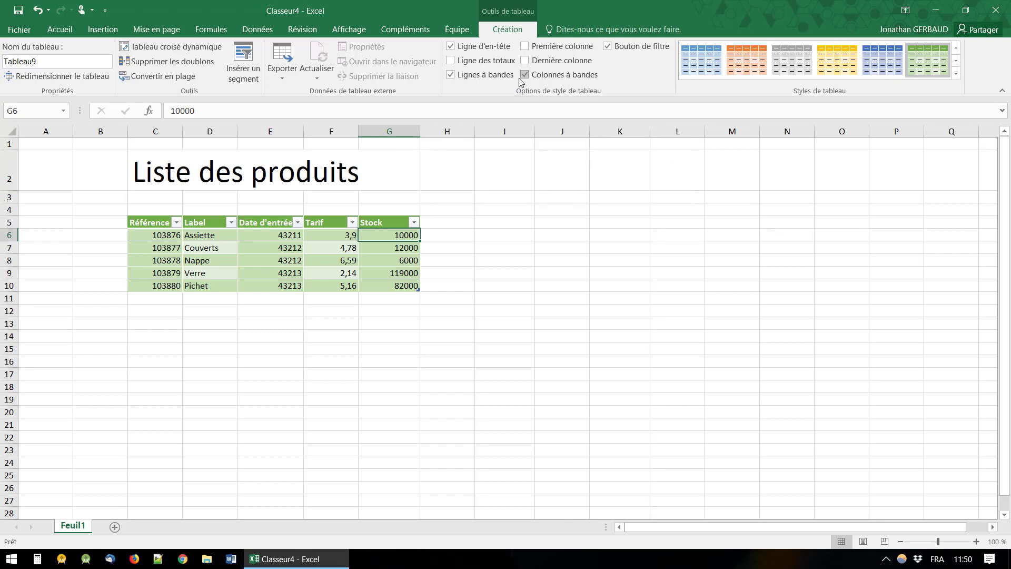
click(482, 77)
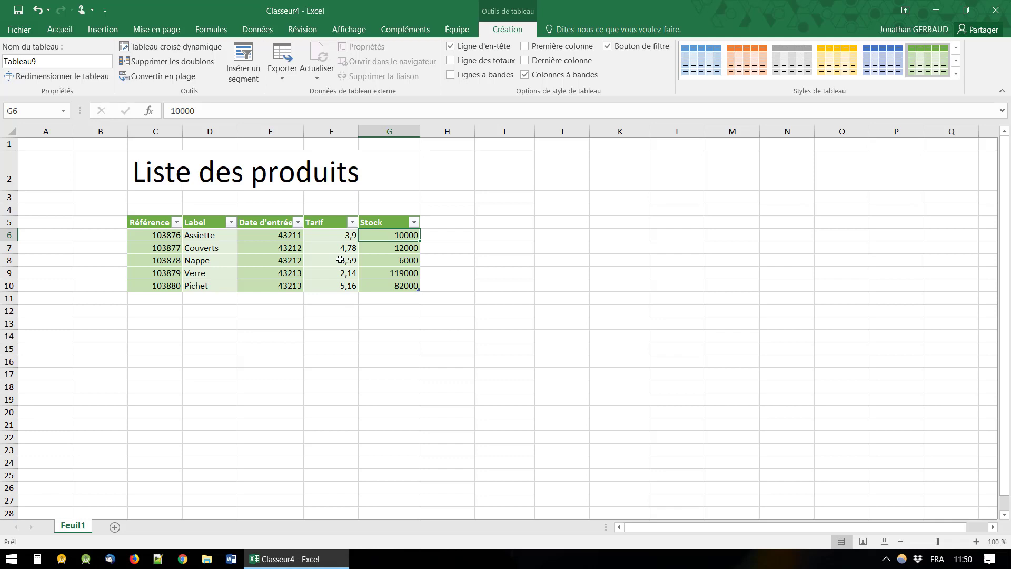
click(491, 77)
click(548, 77)
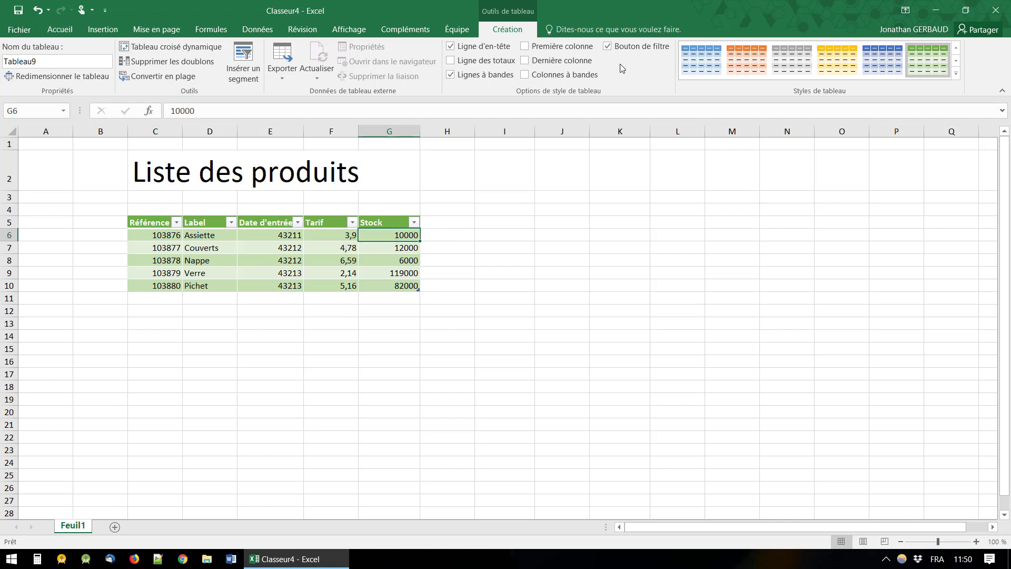
click(608, 48)
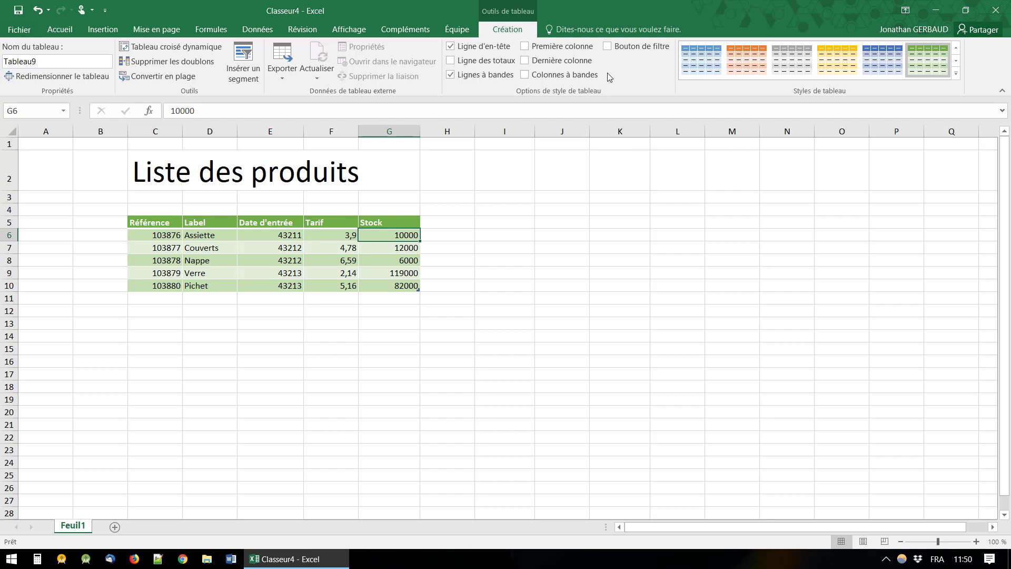
click(626, 47)
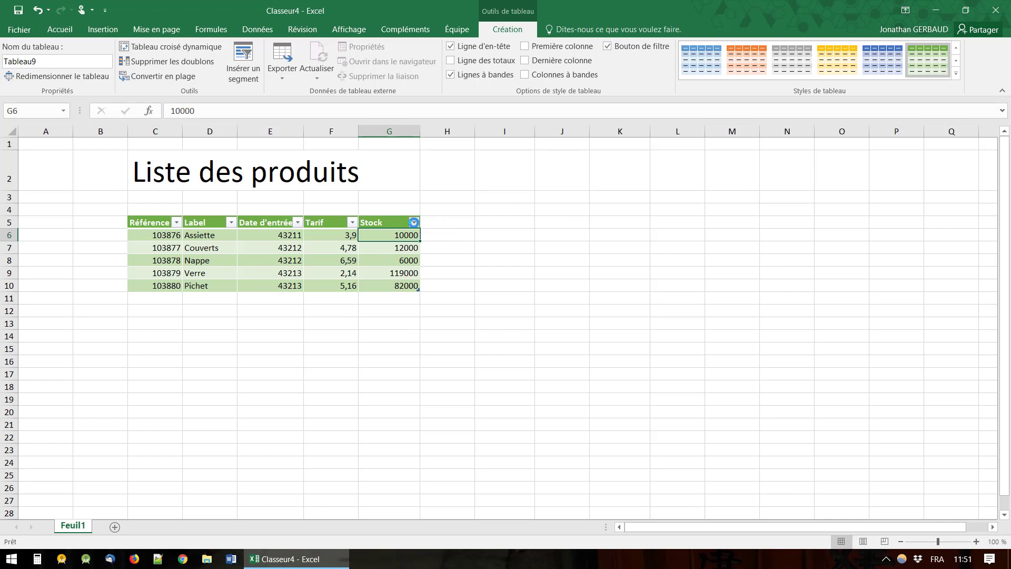
click(414, 222)
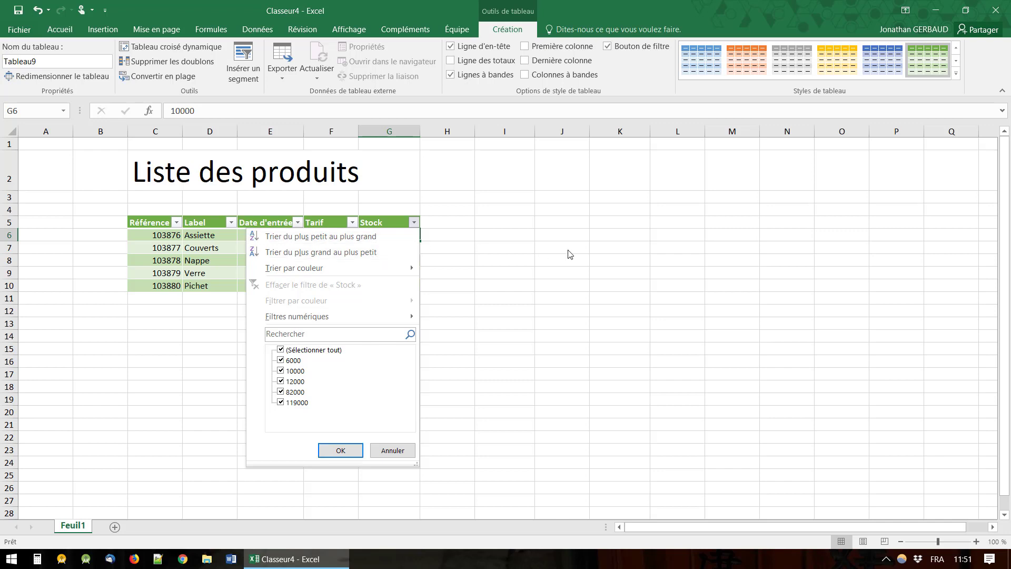
click(435, 259)
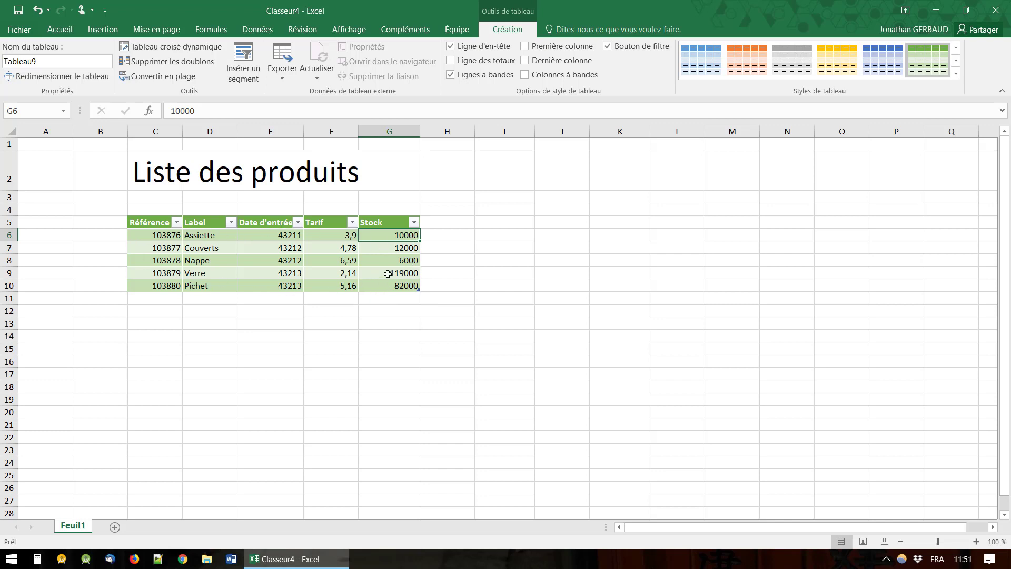
Sort the table by Stock smallest first, then undo to restore the original order
click(414, 222)
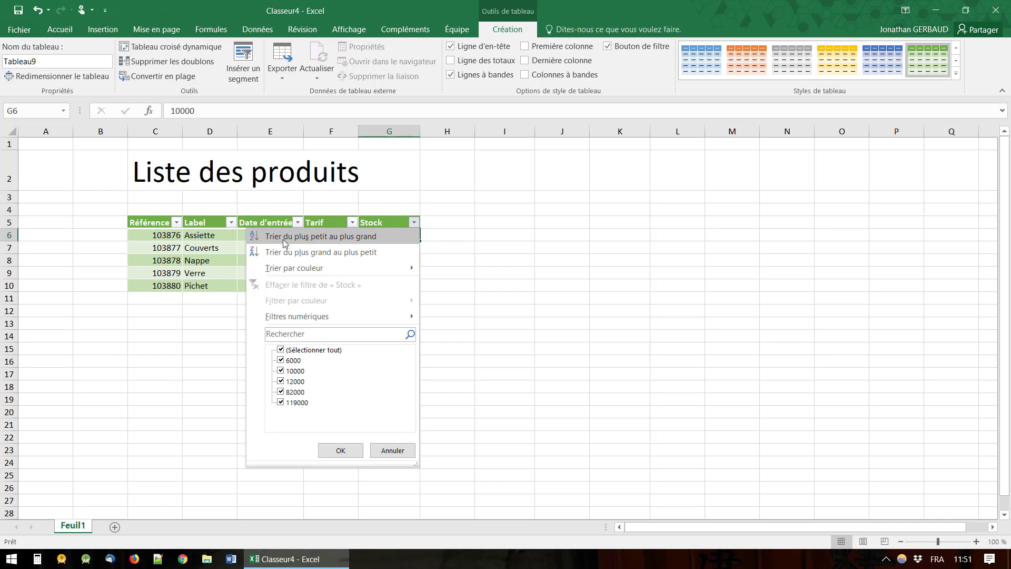
click(352, 243)
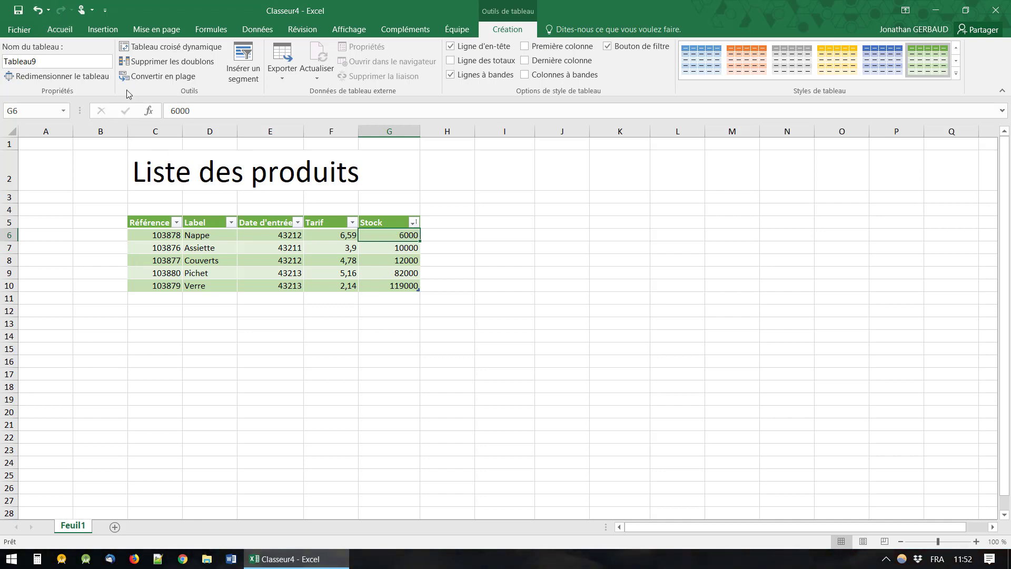
click(38, 13)
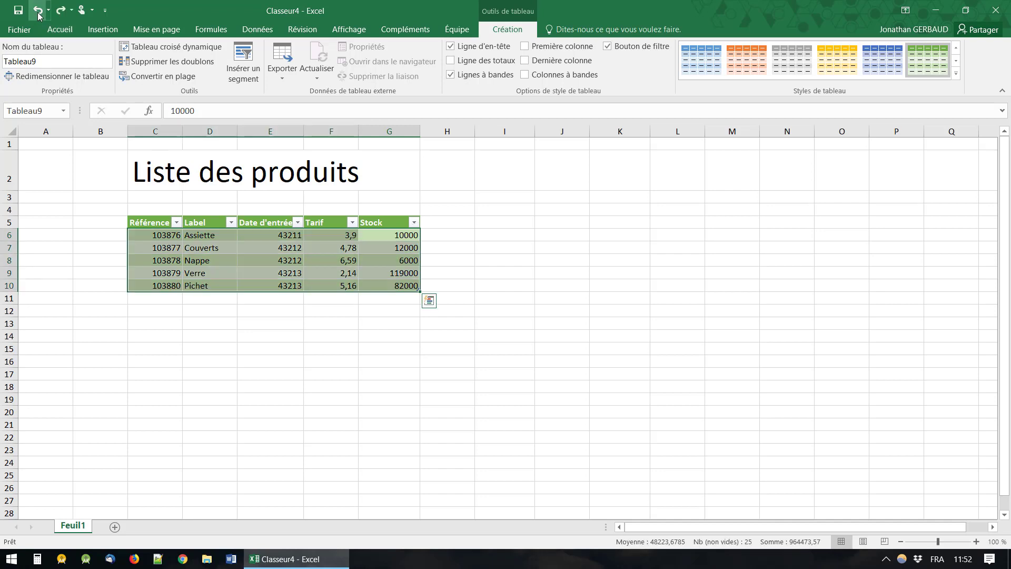
click(255, 311)
click(208, 262)
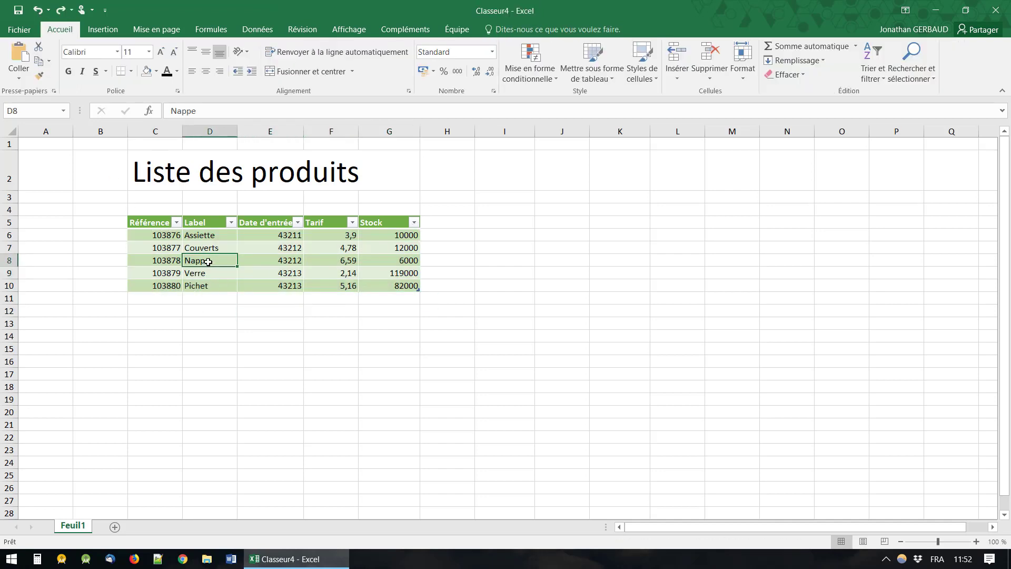
click(408, 262)
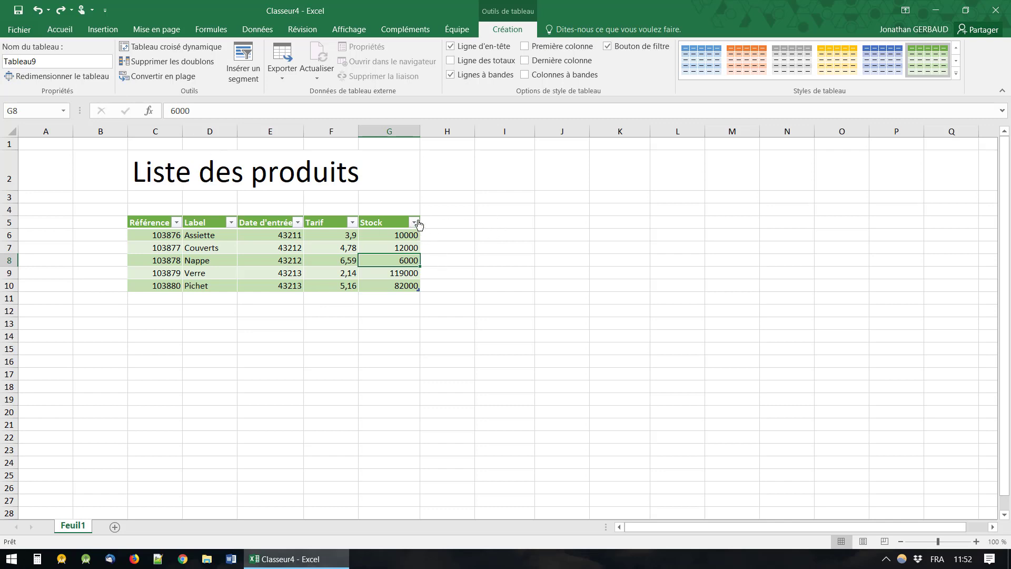
Sort Stock from largest to smallest, from 119000 down to 6000
click(414, 223)
click(372, 252)
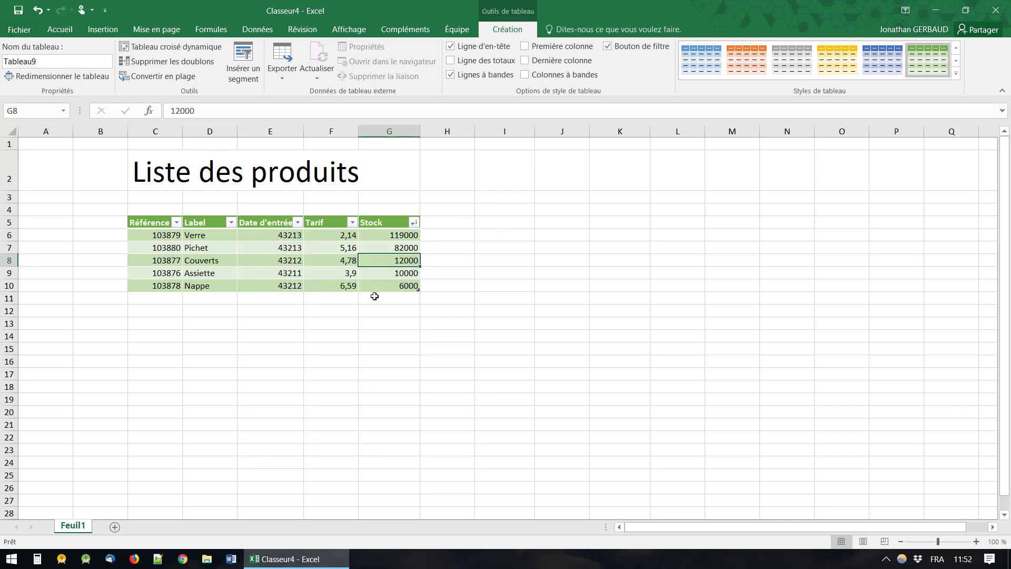
click(390, 235)
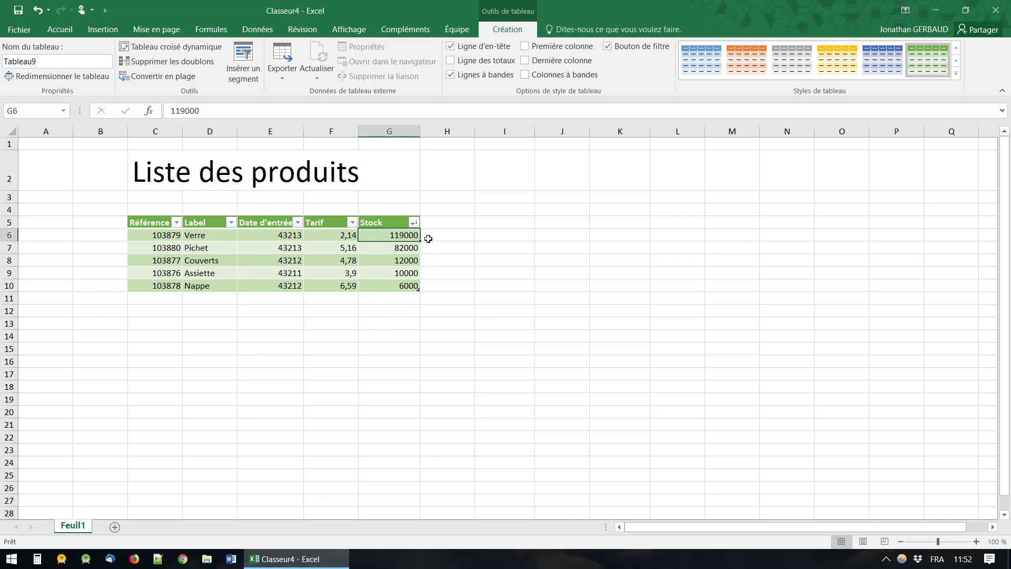
click(408, 287)
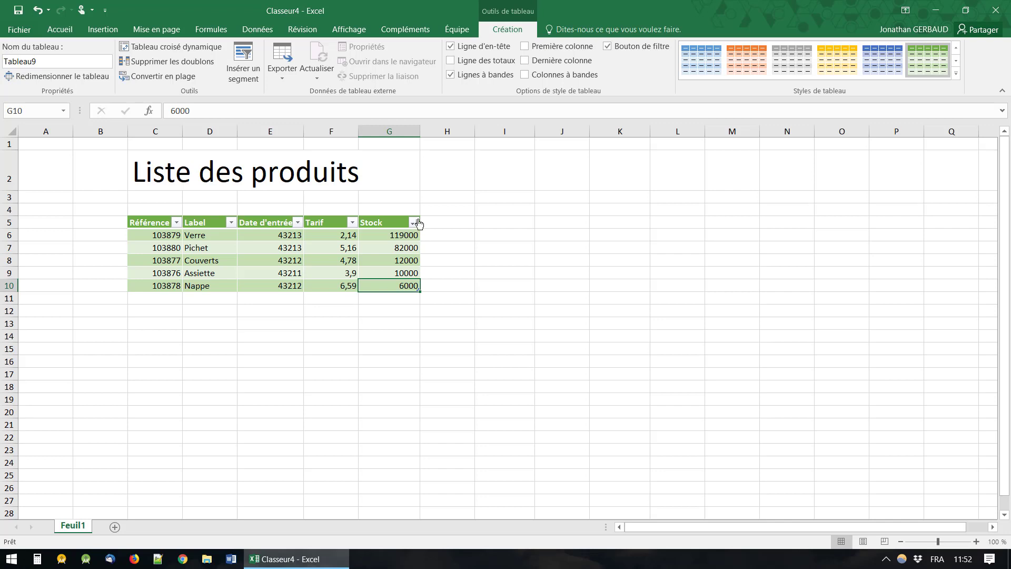
Re-sort Stock smallest to largest and review the Tri dialog without changing it
click(414, 223)
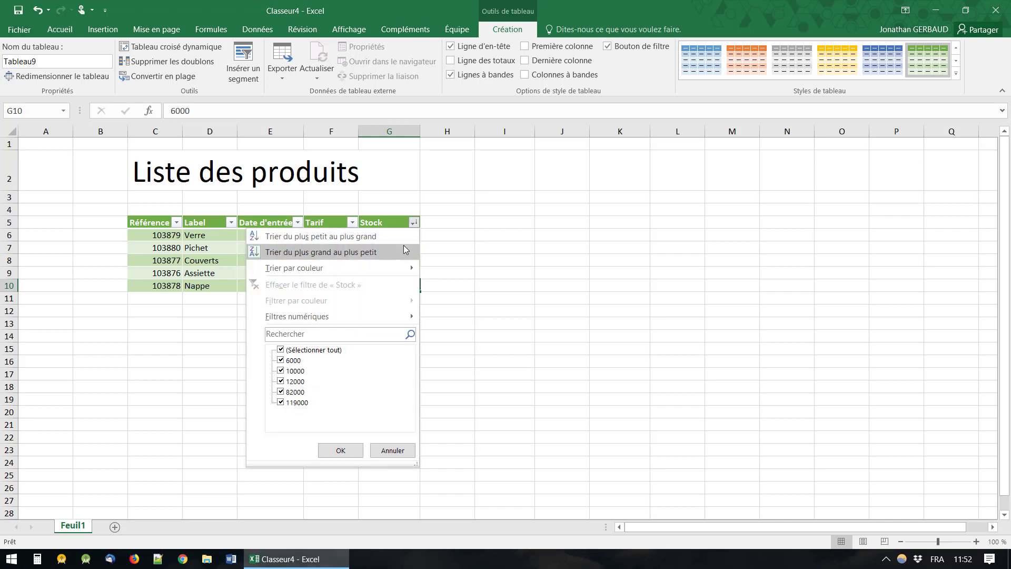
click(395, 244)
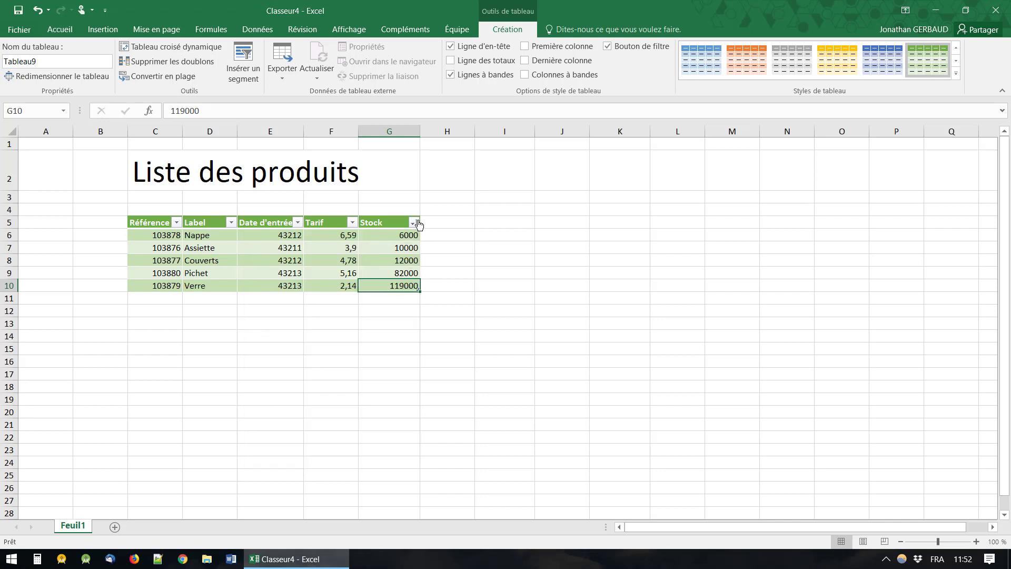
click(415, 222)
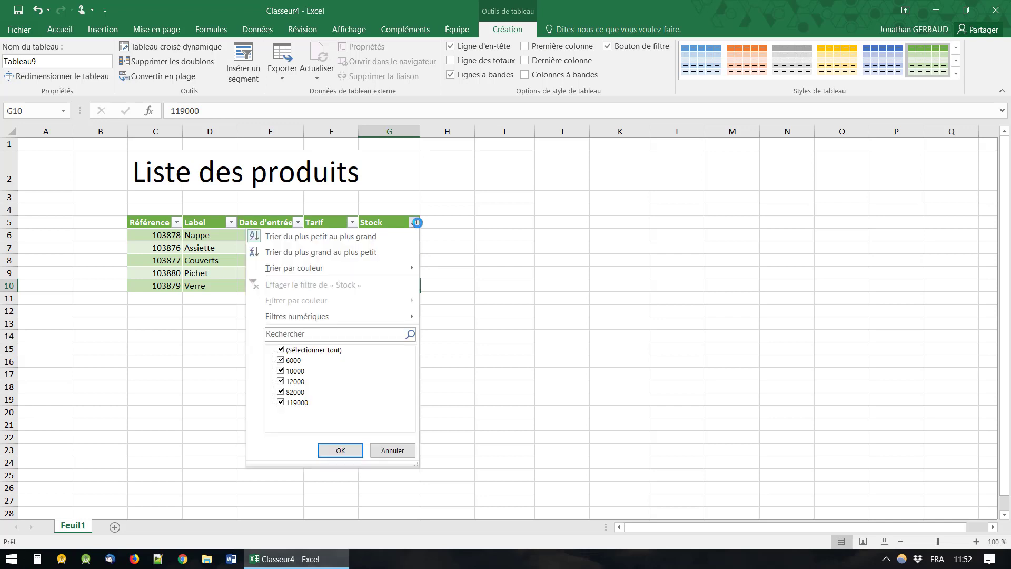
mouse_move(332, 267)
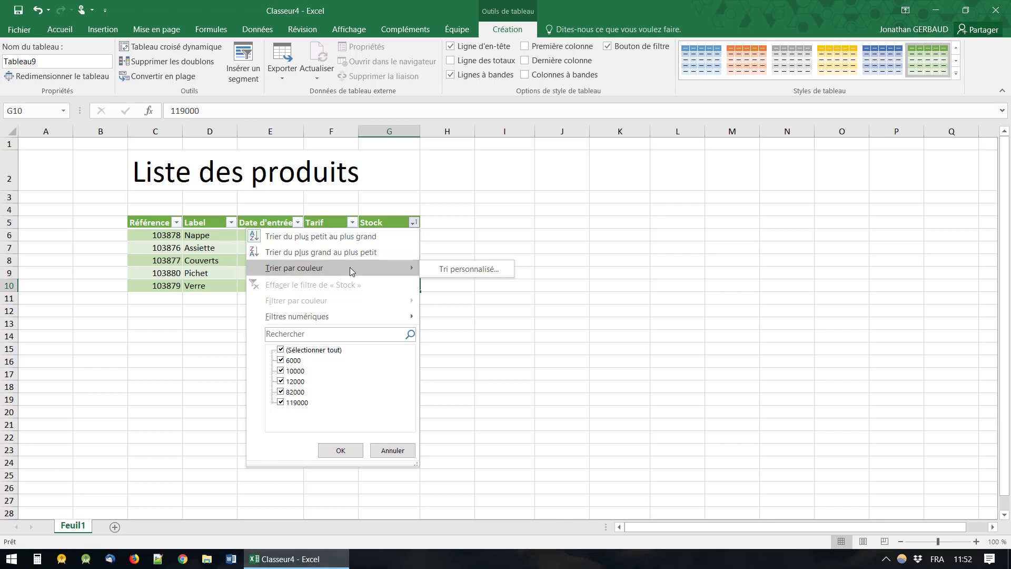
click(453, 270)
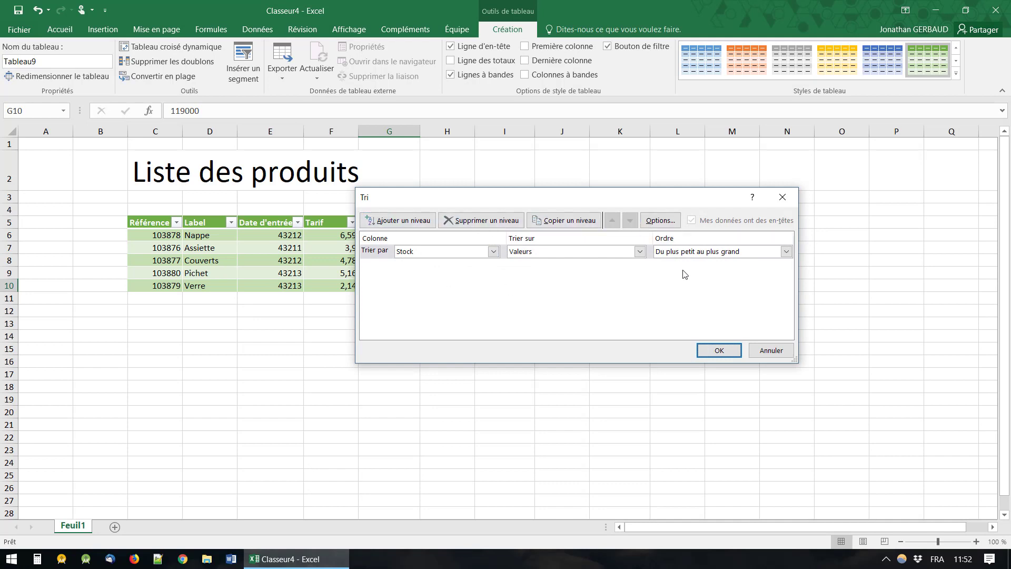
click(783, 198)
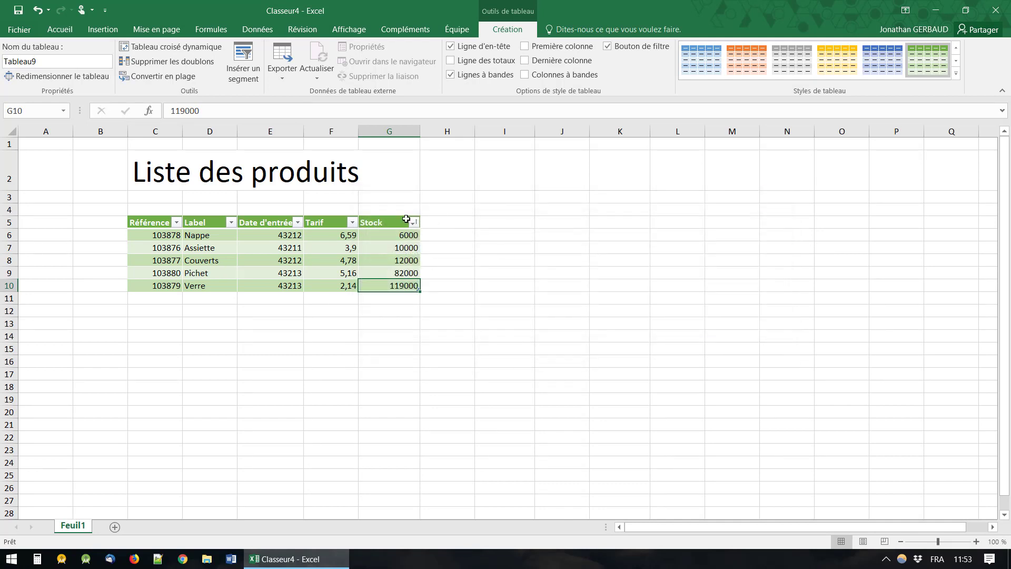
click(414, 223)
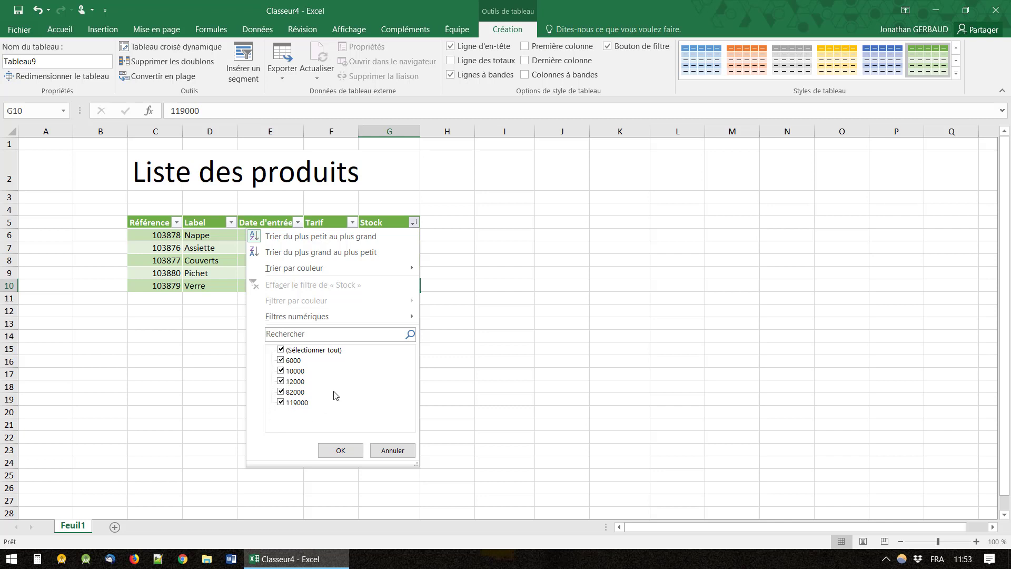
click(281, 381)
click(281, 403)
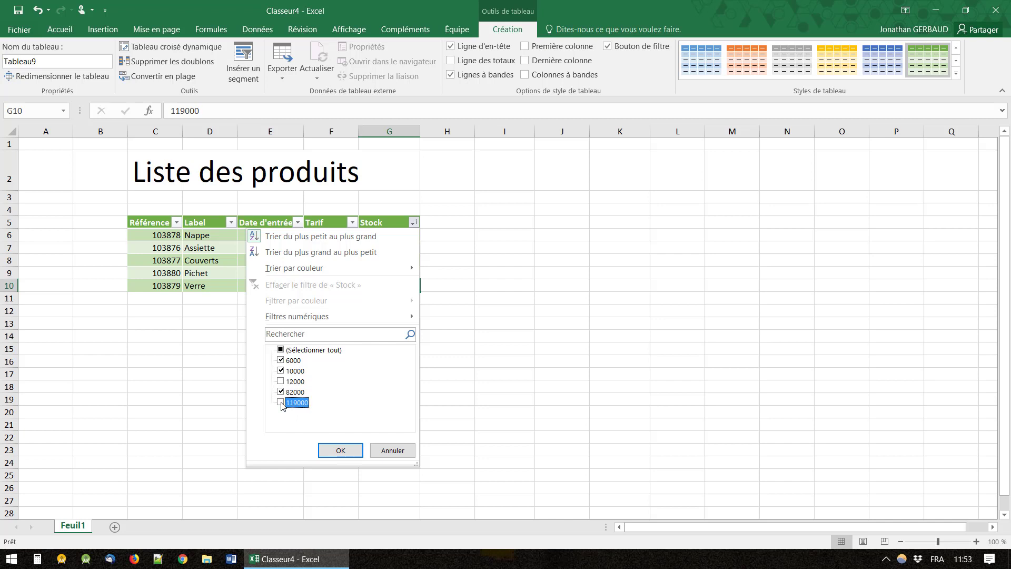
click(341, 451)
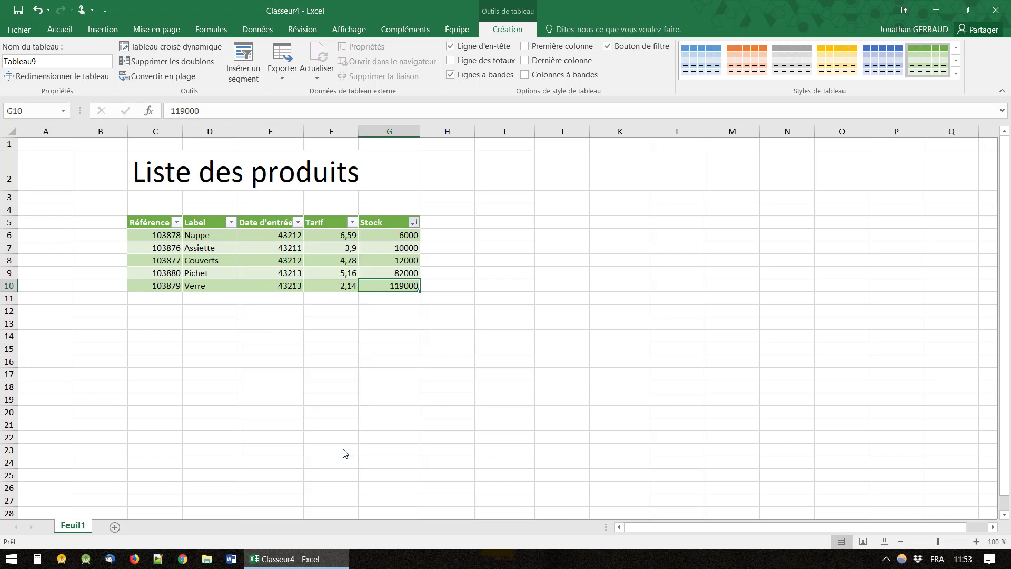
click(414, 223)
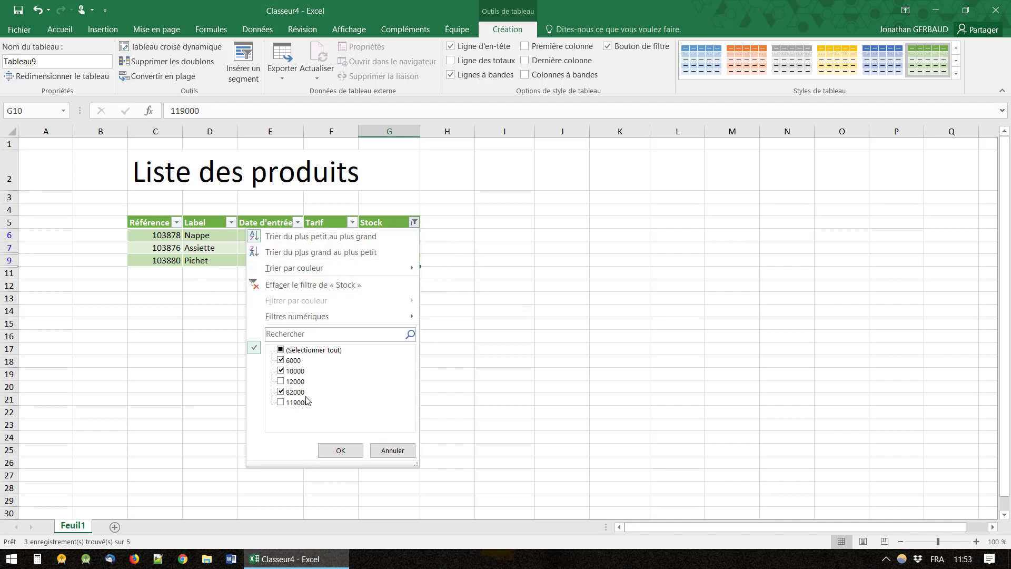
click(490, 345)
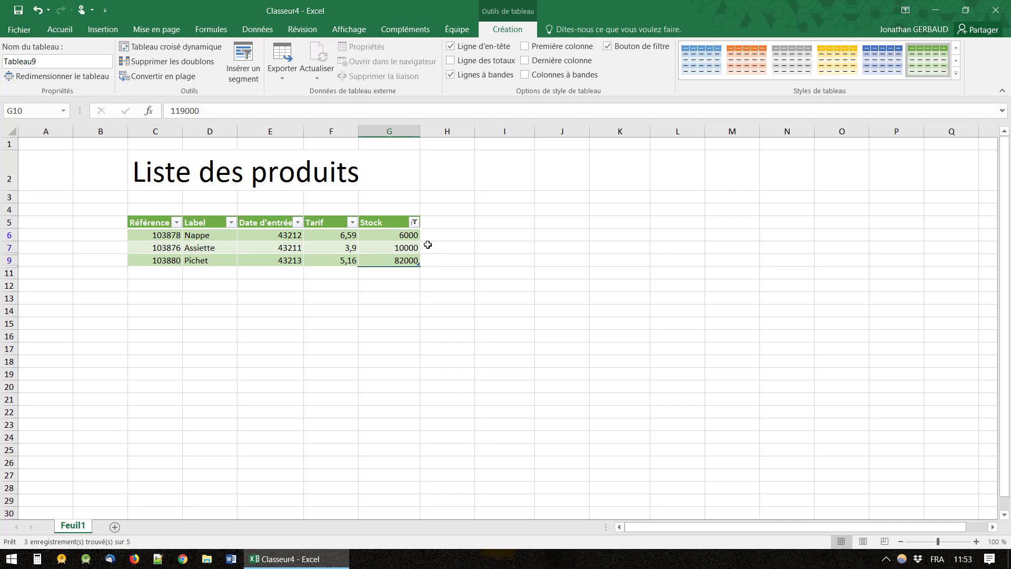
click(415, 261)
click(415, 222)
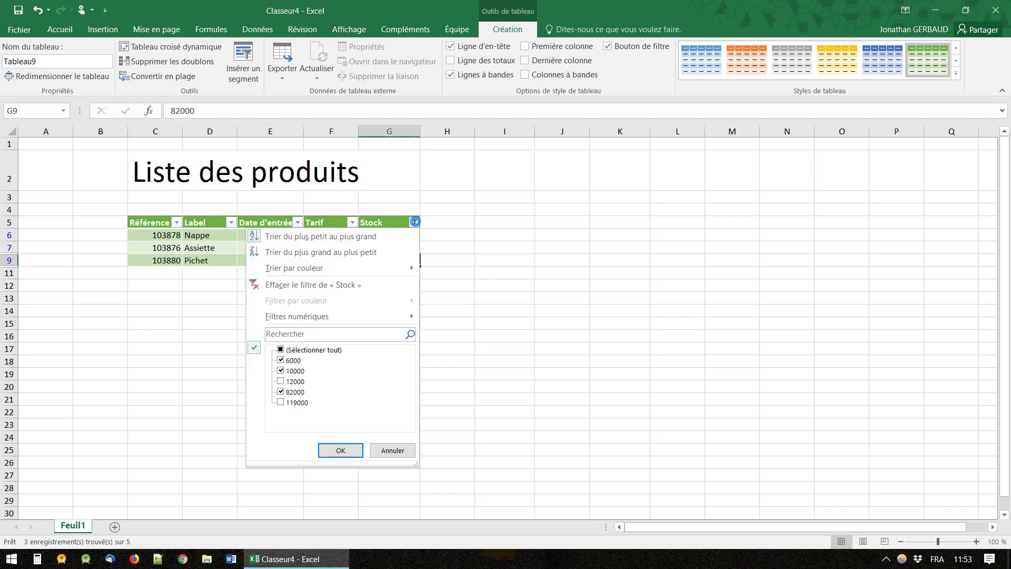
click(281, 381)
click(280, 402)
click(341, 451)
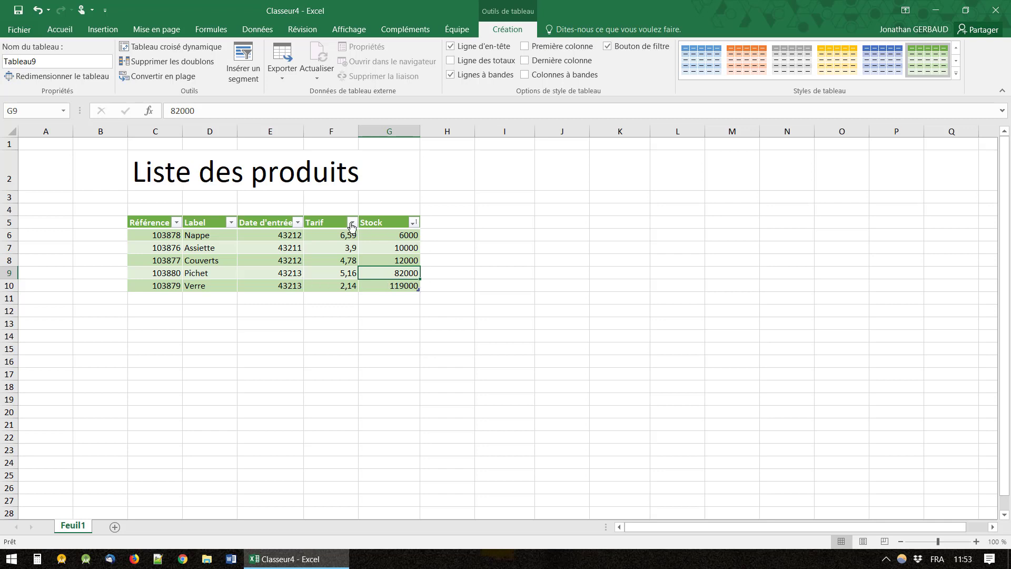
Sort Tableau9 by Tarif from lowest to highest, then bring up the Tarif number filters
click(351, 223)
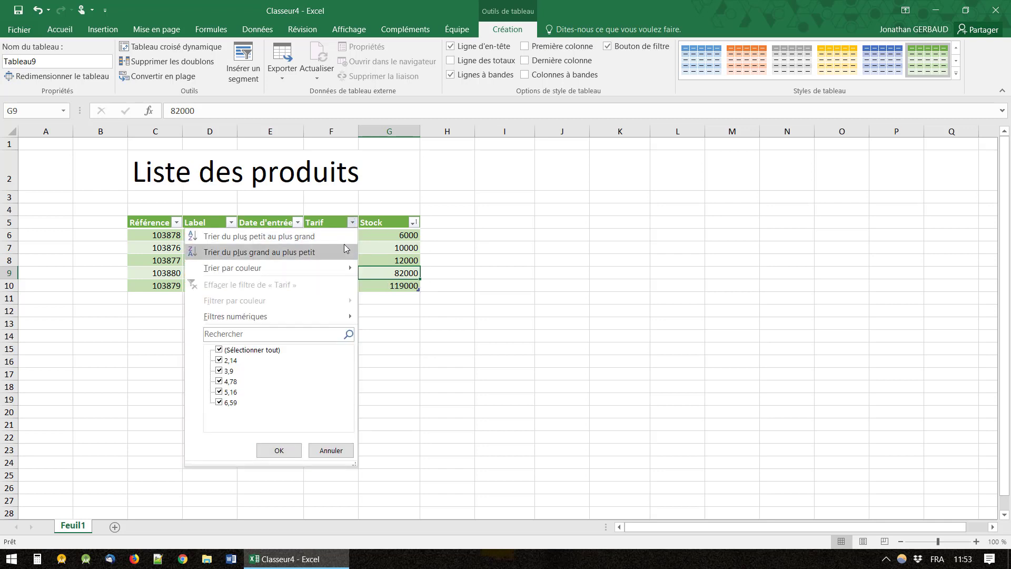
click(343, 237)
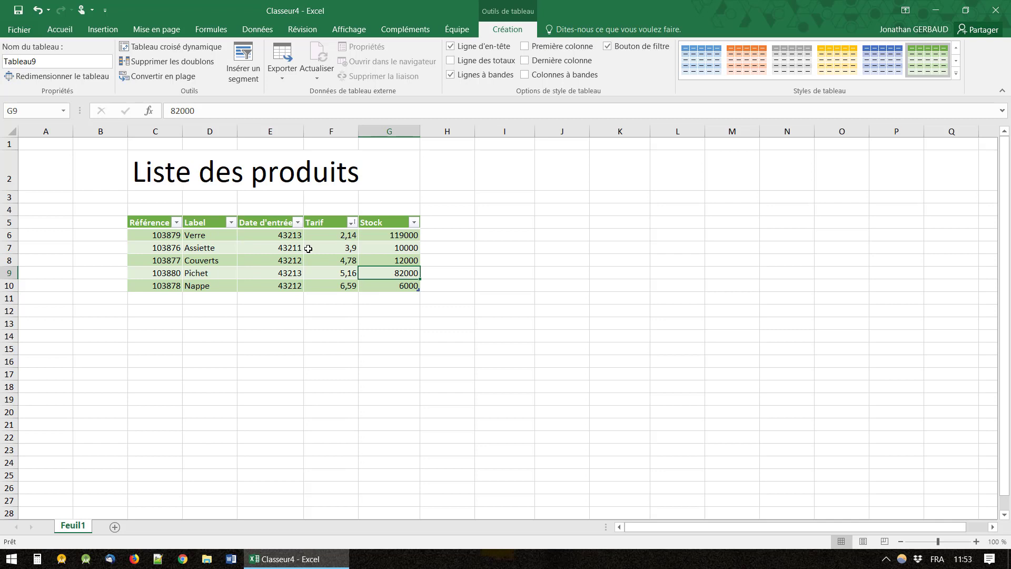
click(352, 223)
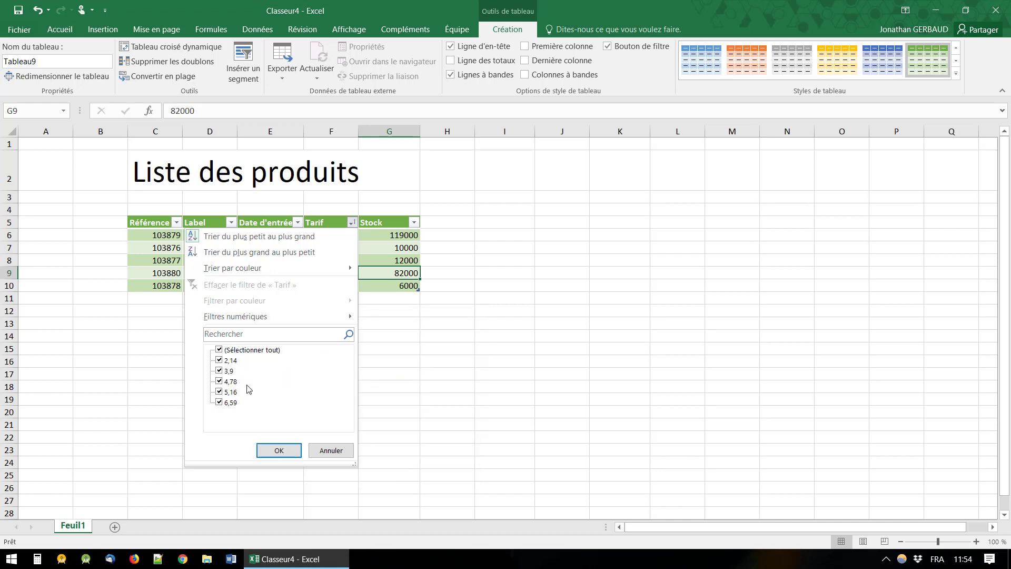
mouse_move(236, 316)
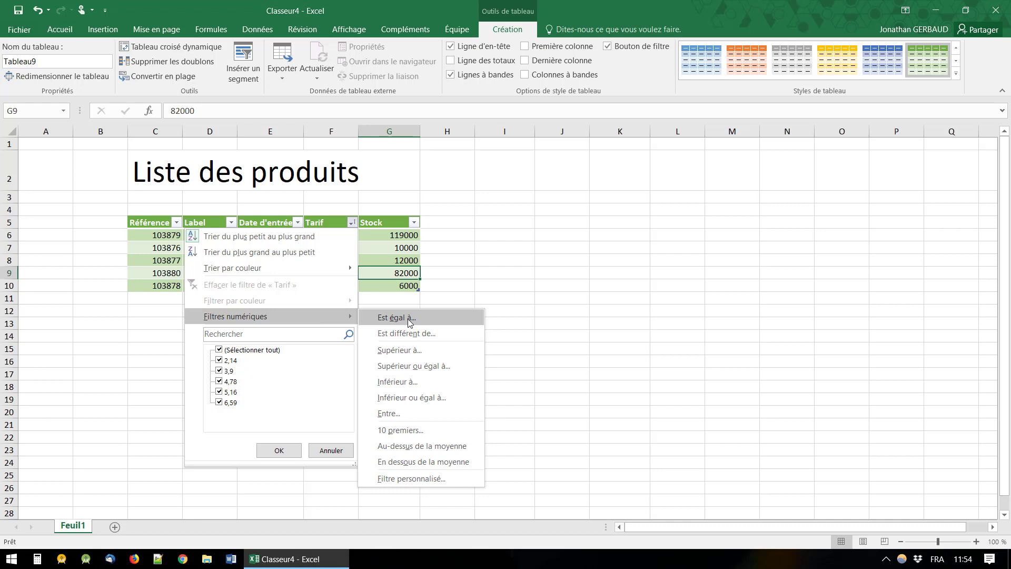
Filter Tarif to equal 4,78 so only the Couverts row remains
click(410, 318)
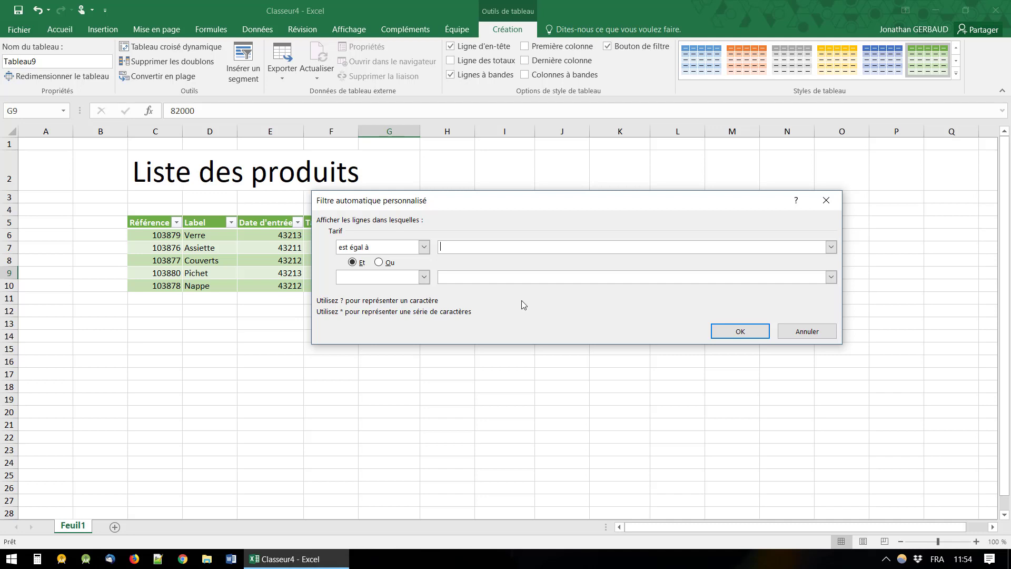
text(4)
text(,78)
drag(605, 207, 736, 215)
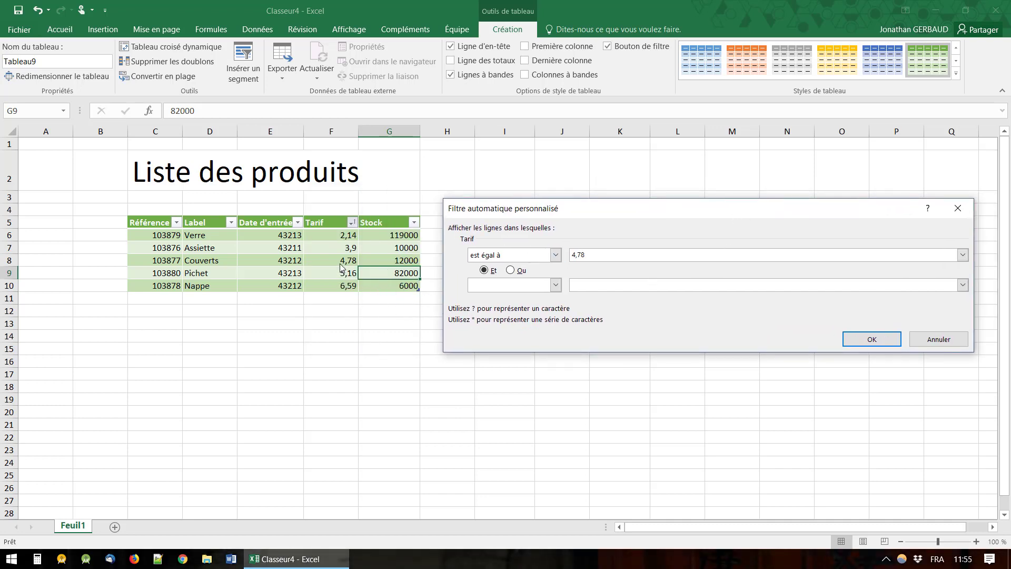
click(877, 346)
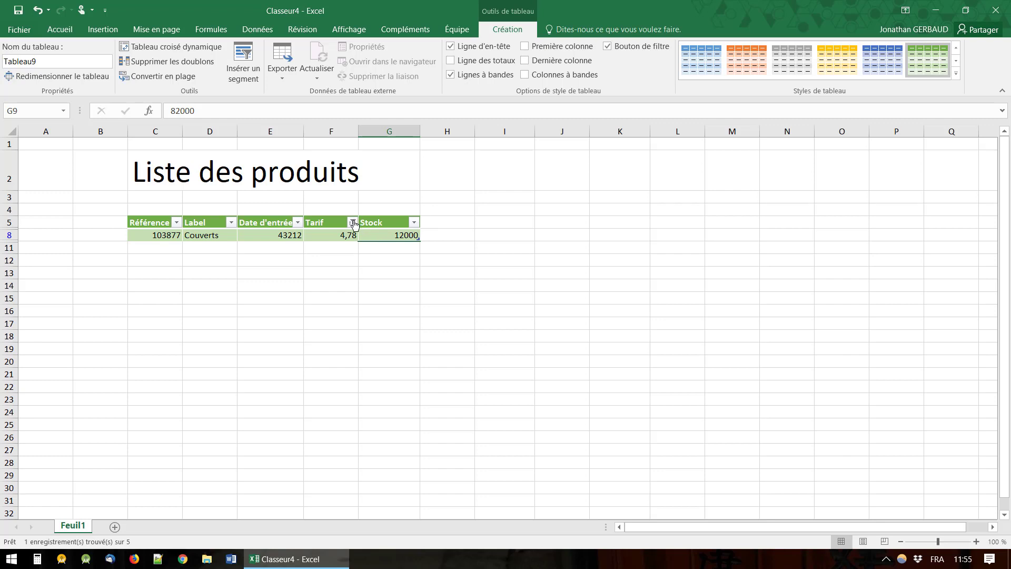
click(353, 223)
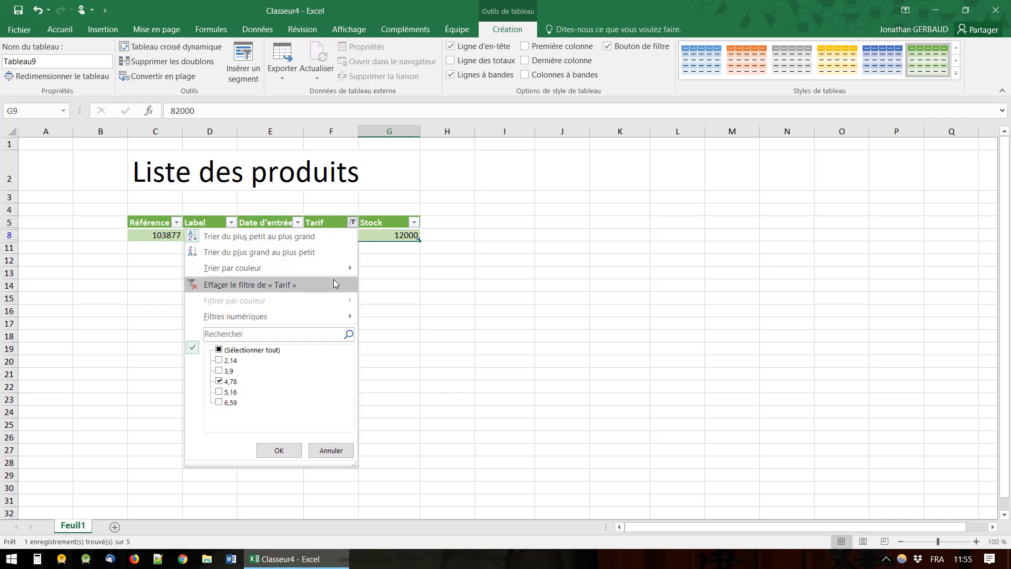
Clear the Tarif filter to show all five products and start a custom Tarif filter
click(280, 285)
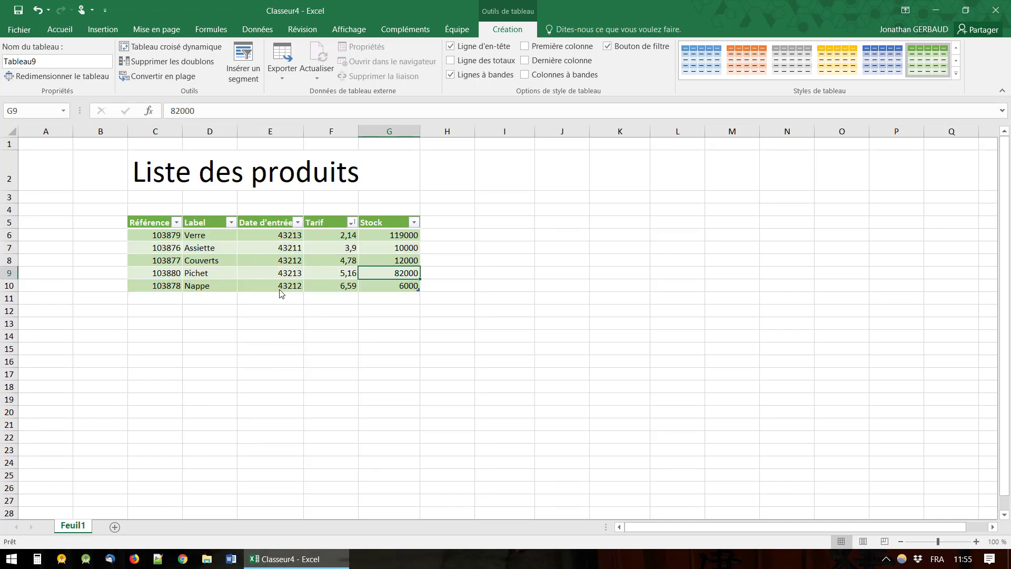
click(353, 223)
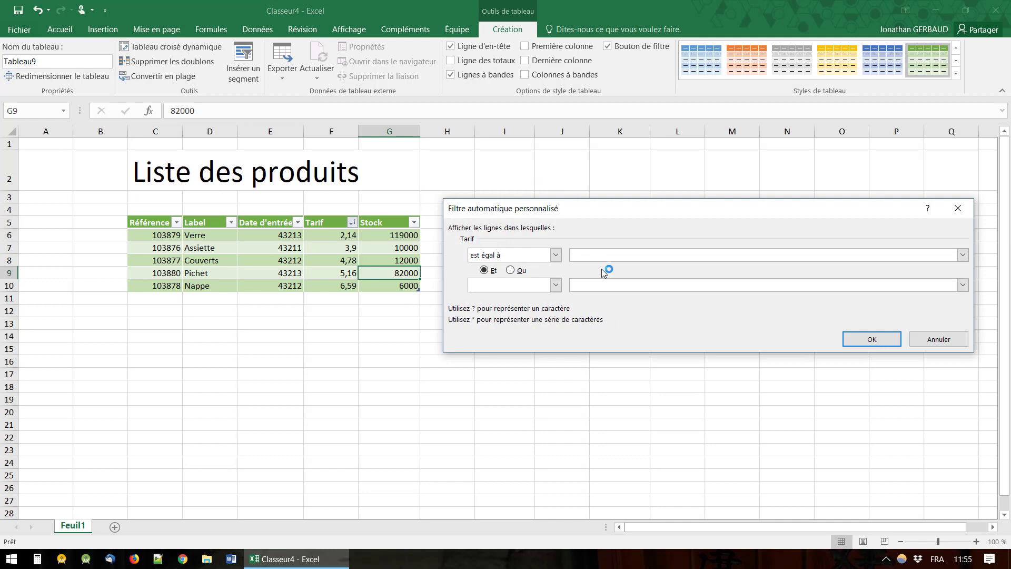
Filter Tarif to at least 3,8 And at most 6, leaving Assiette, Couverts and Pichet
click(556, 255)
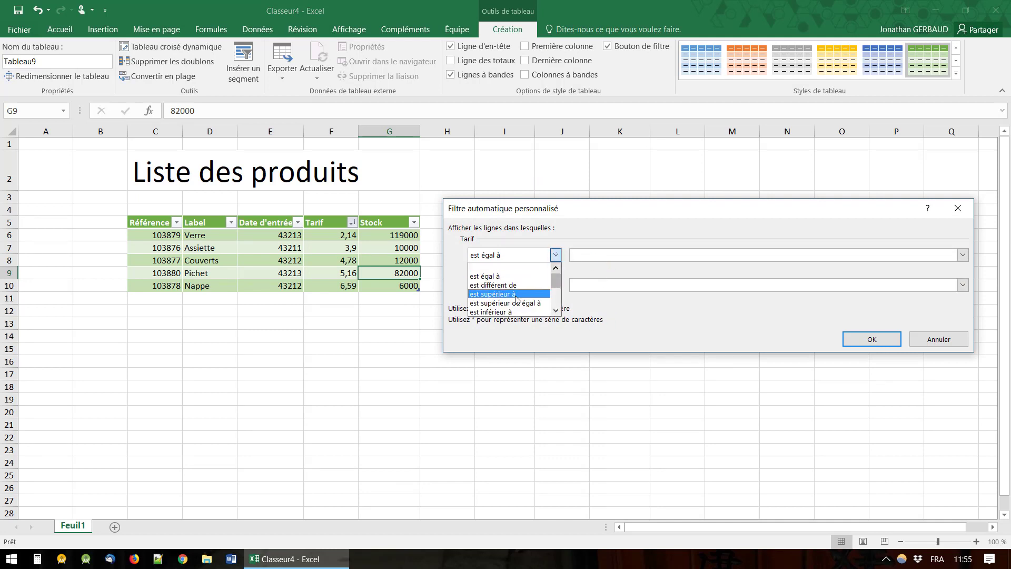
click(537, 304)
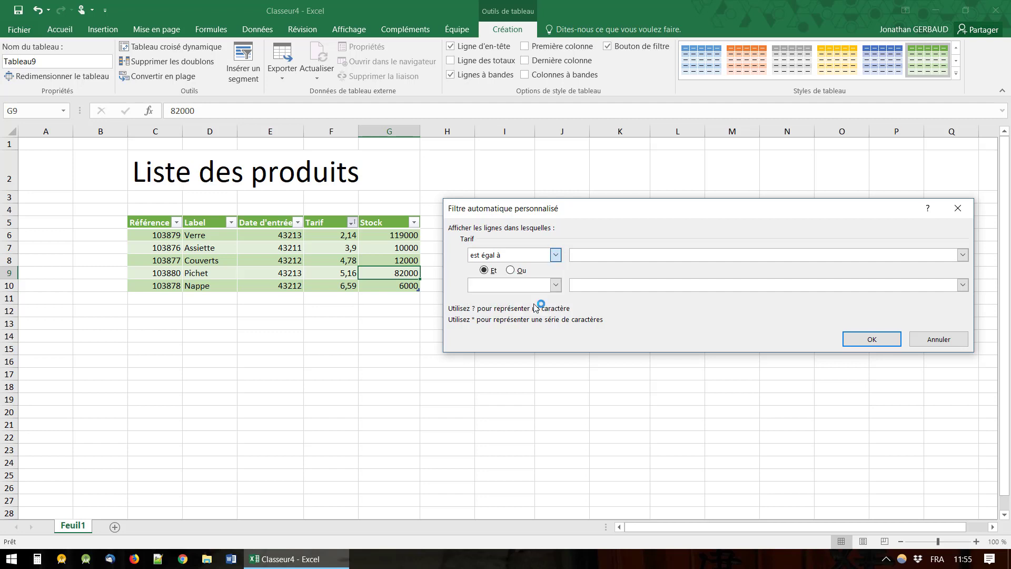
click(588, 257)
text(3,8)
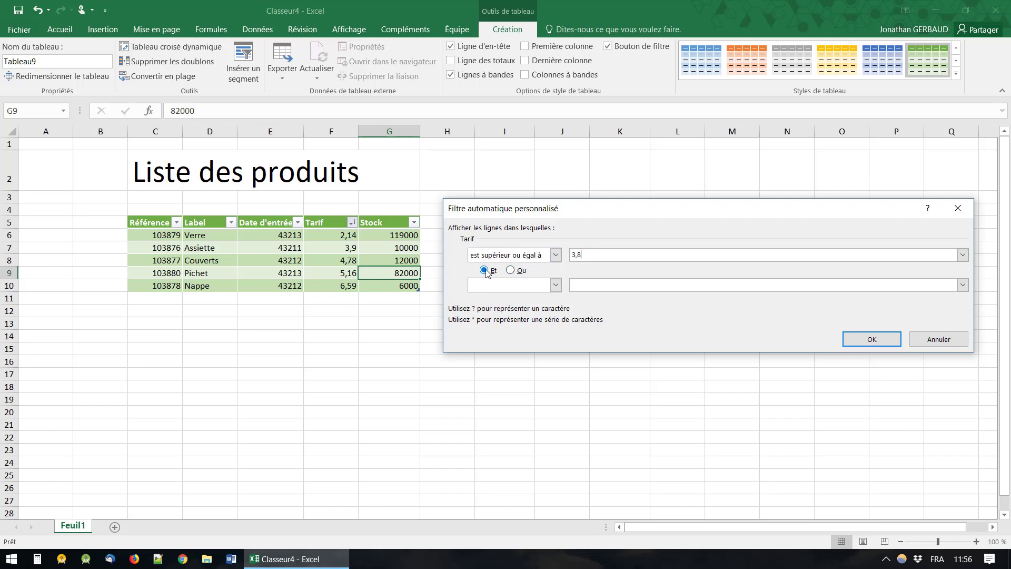
click(556, 285)
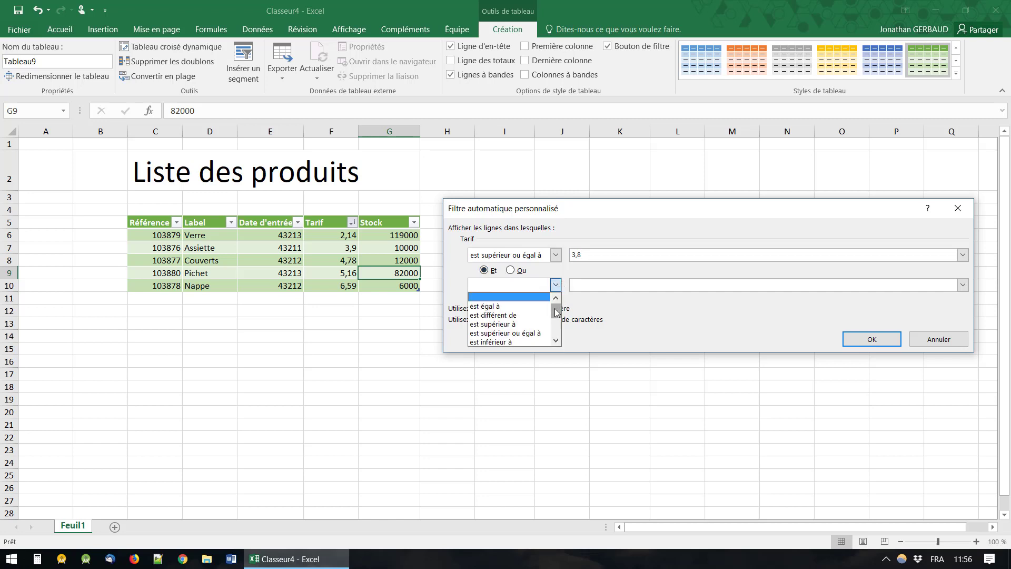
scroll(527, 337, down, 1)
click(523, 333)
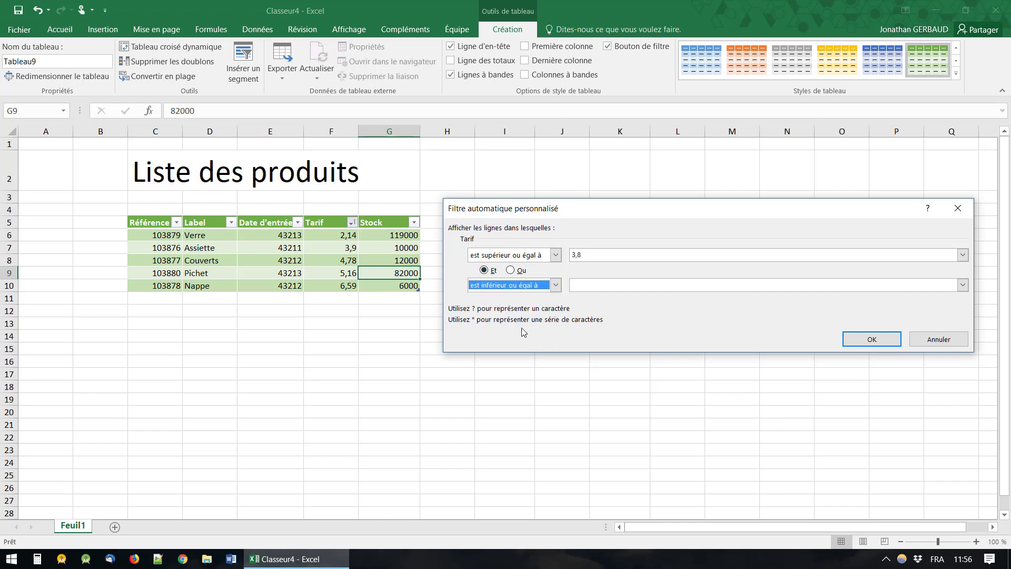
click(590, 287)
text(6)
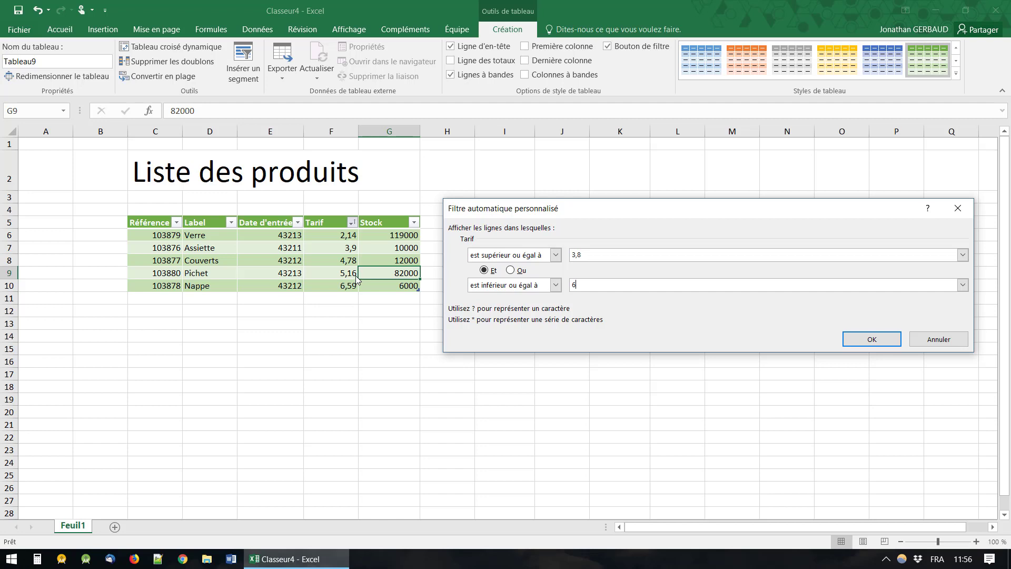
click(862, 346)
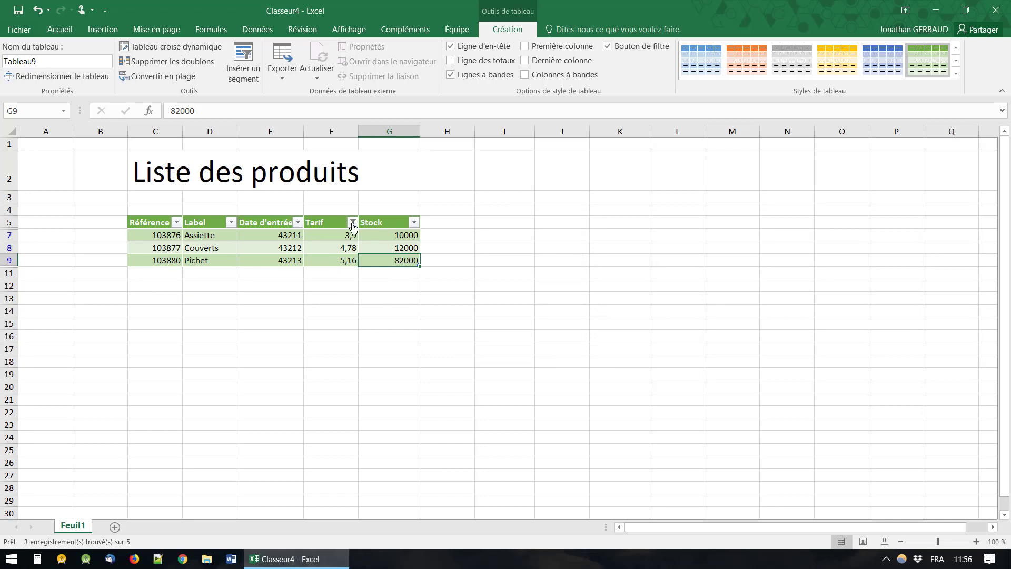
click(352, 222)
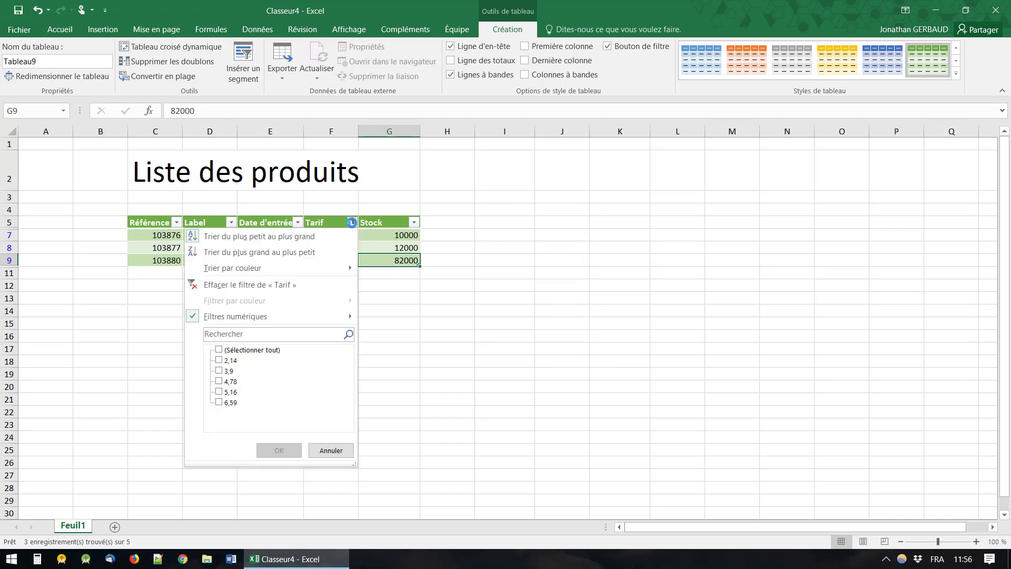
Replace the Tarif filter with 'greater than or equal to 3,8' Or 'less than or equal to 6'
click(337, 289)
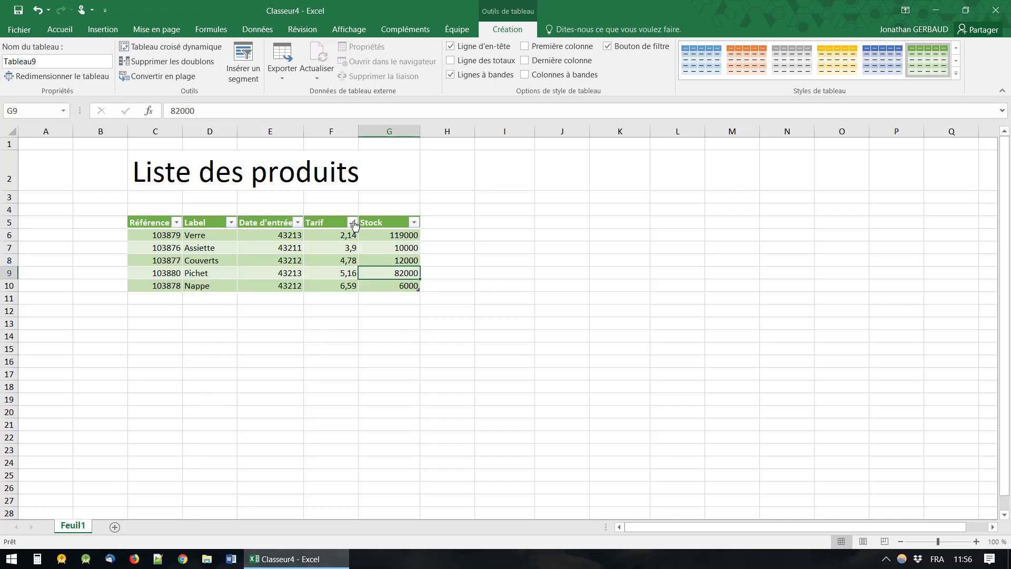
click(352, 222)
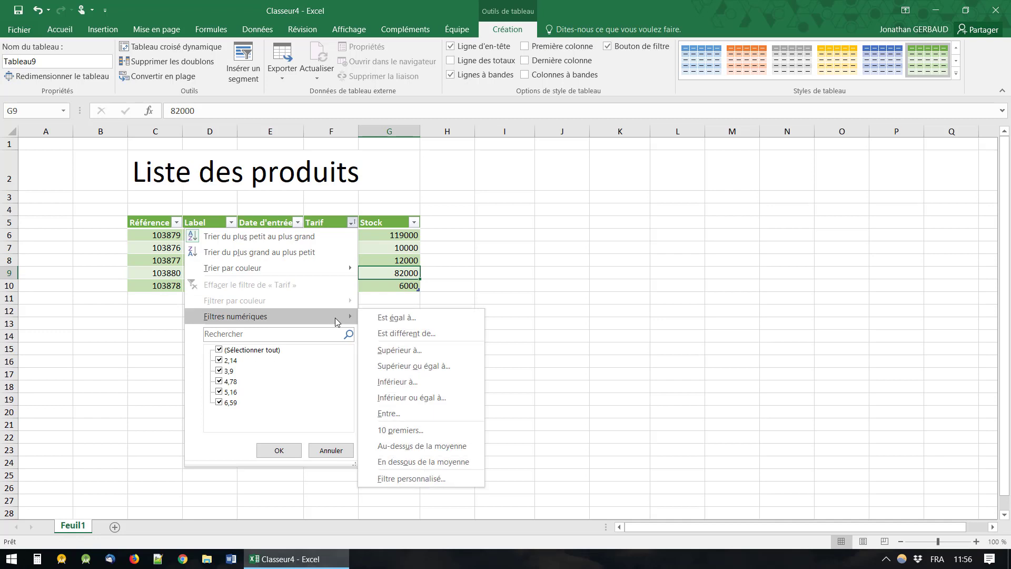
mouse_move(235, 316)
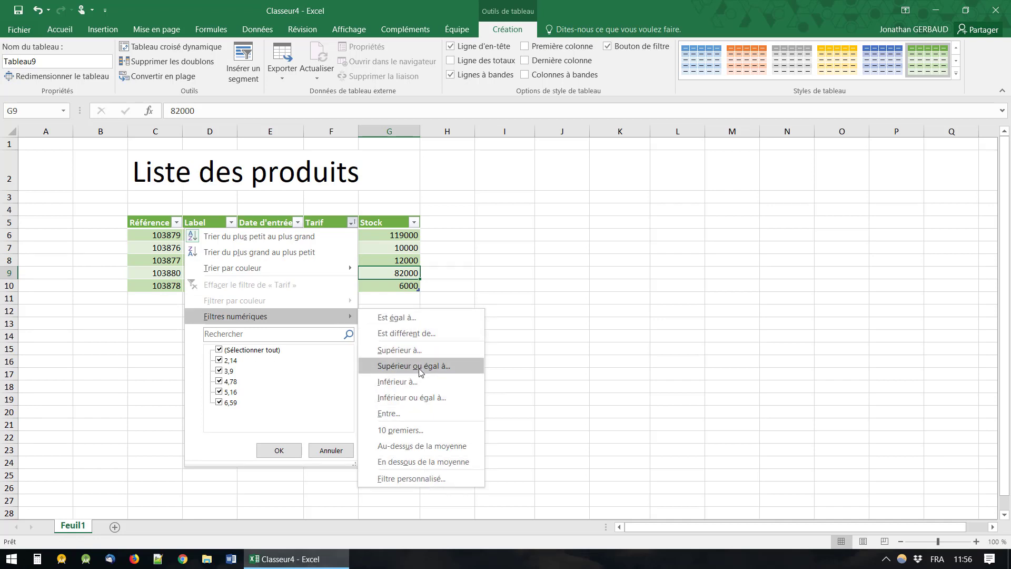
click(414, 366)
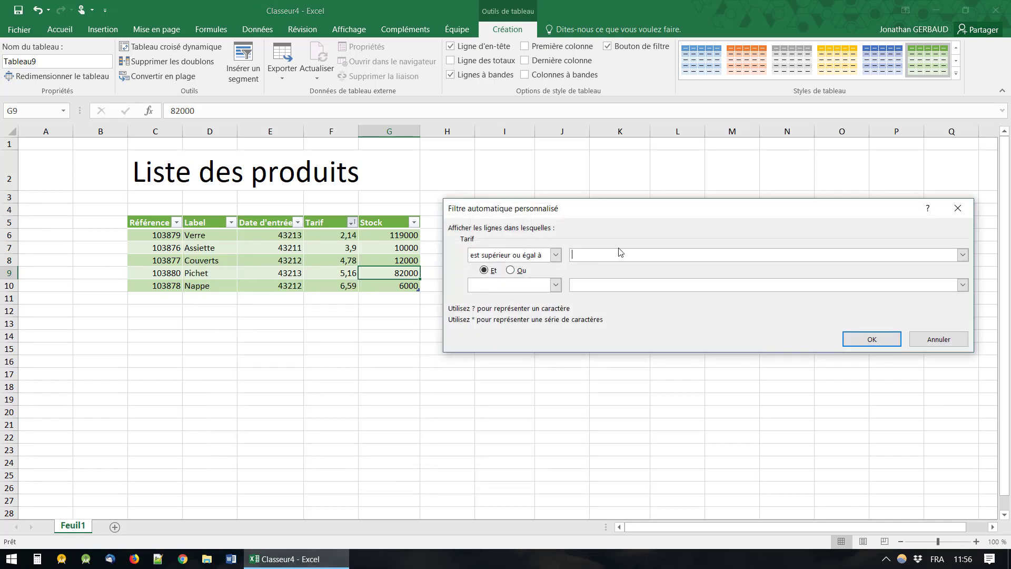
text(3,8)
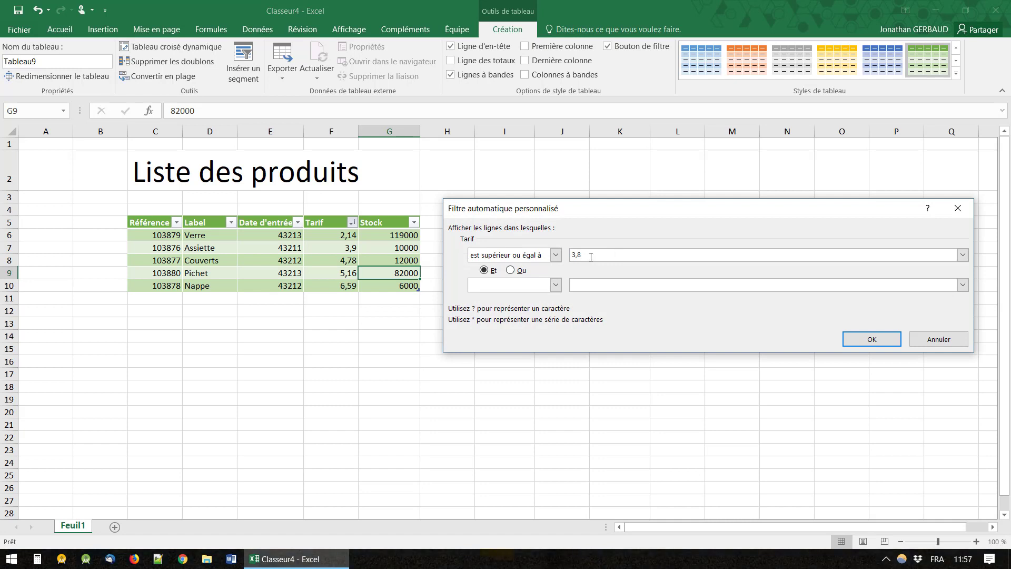
click(510, 271)
click(555, 287)
drag(556, 316, 547, 325)
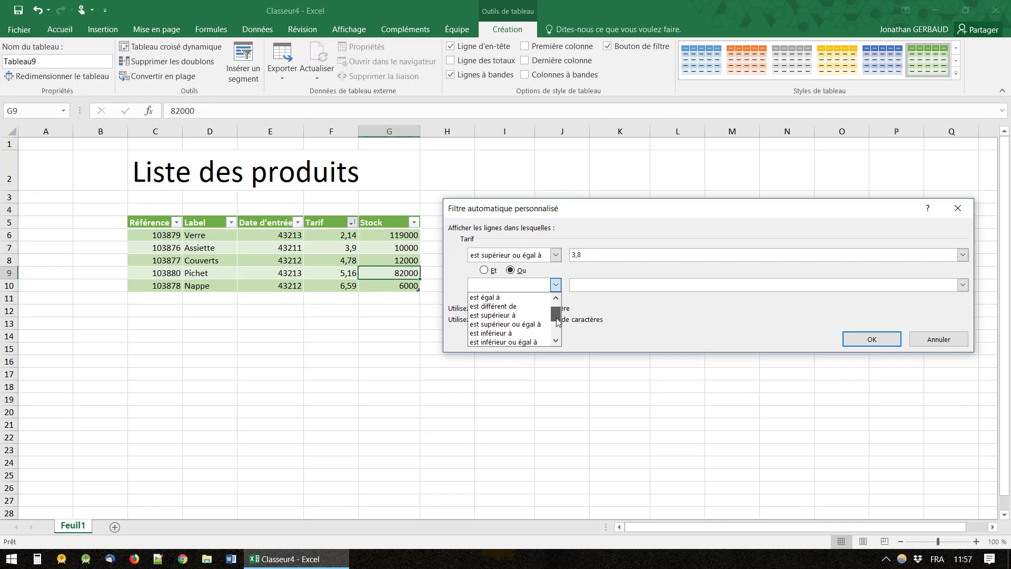
click(521, 315)
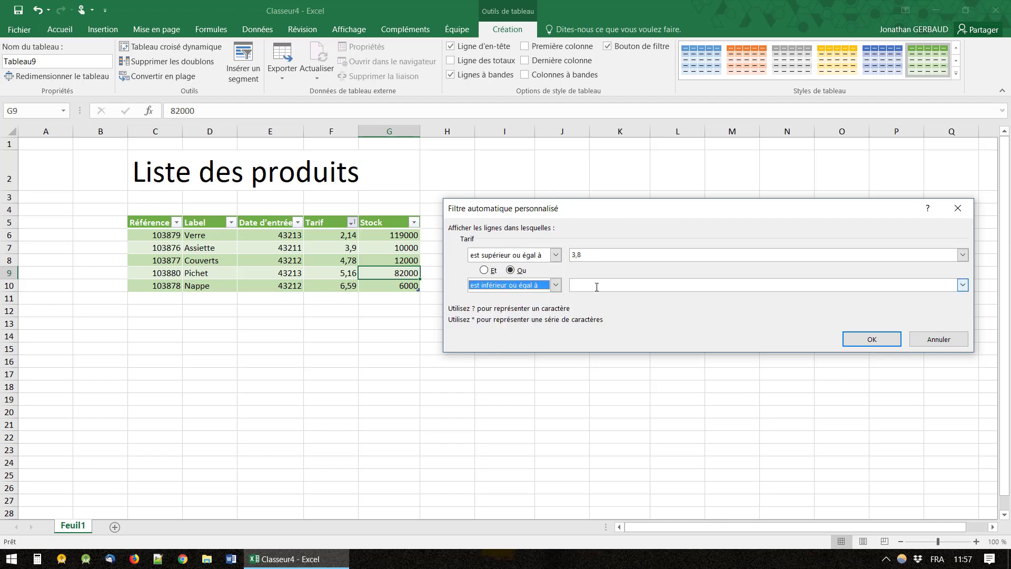
click(597, 286)
text(6)
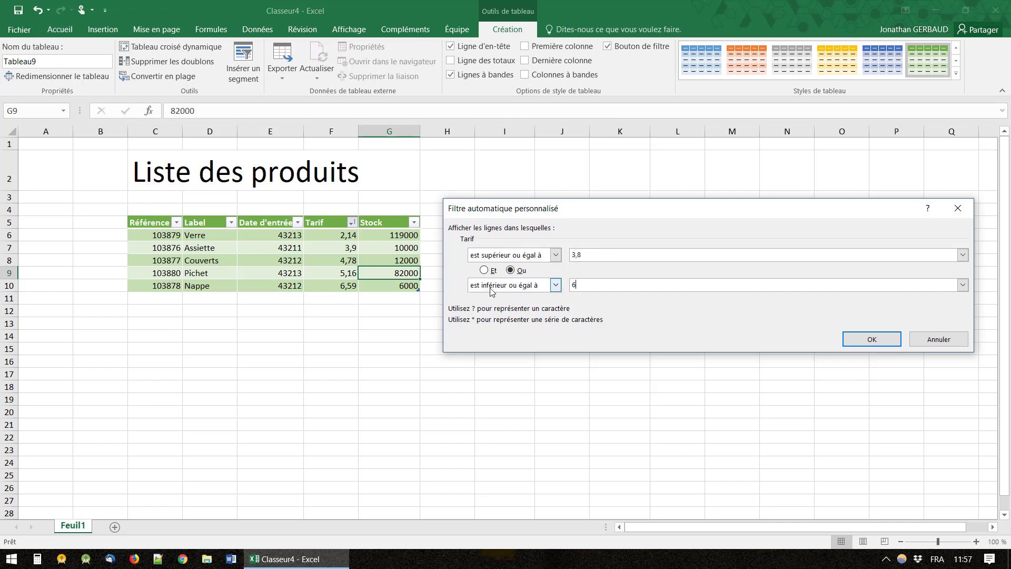
click(872, 340)
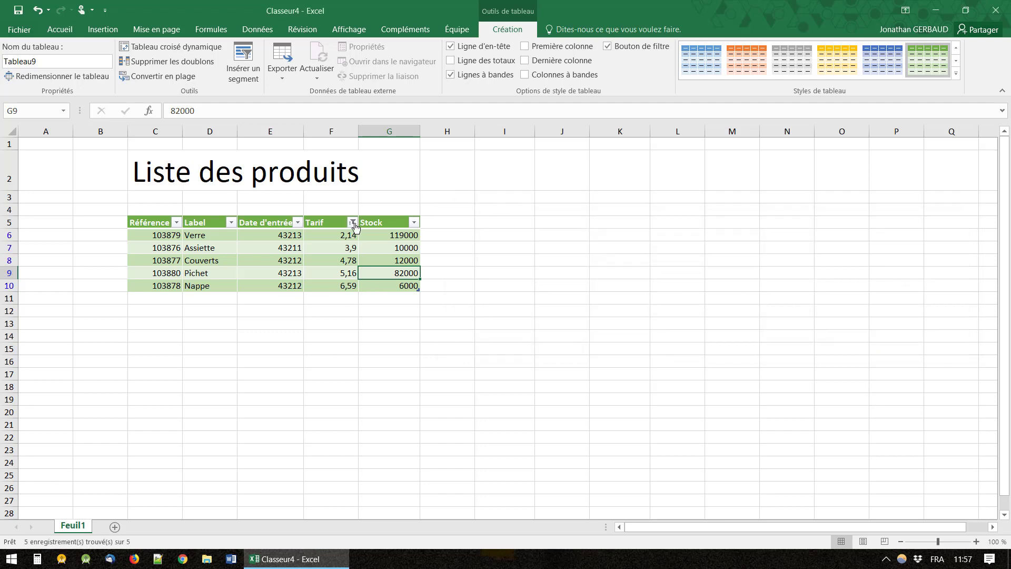
Clear the Tarif filter, then try searching '3' in its filter box and cancel unchanged
click(353, 221)
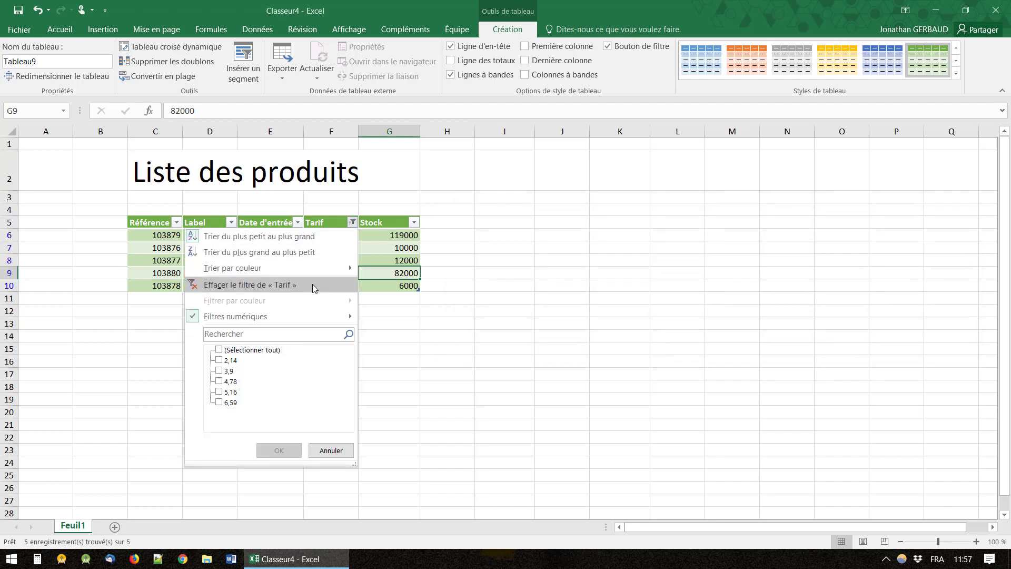
click(312, 285)
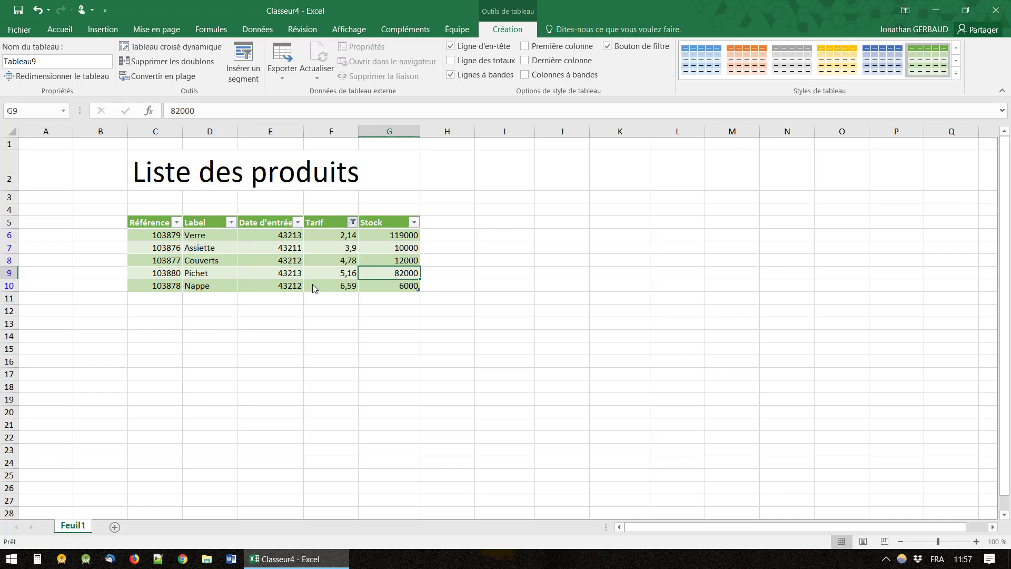
click(352, 222)
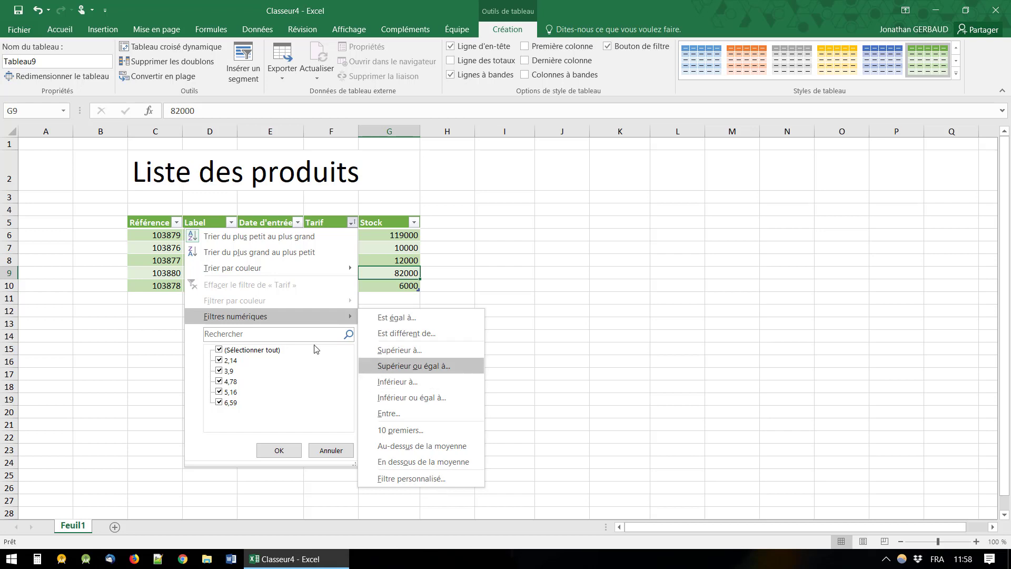
click(281, 335)
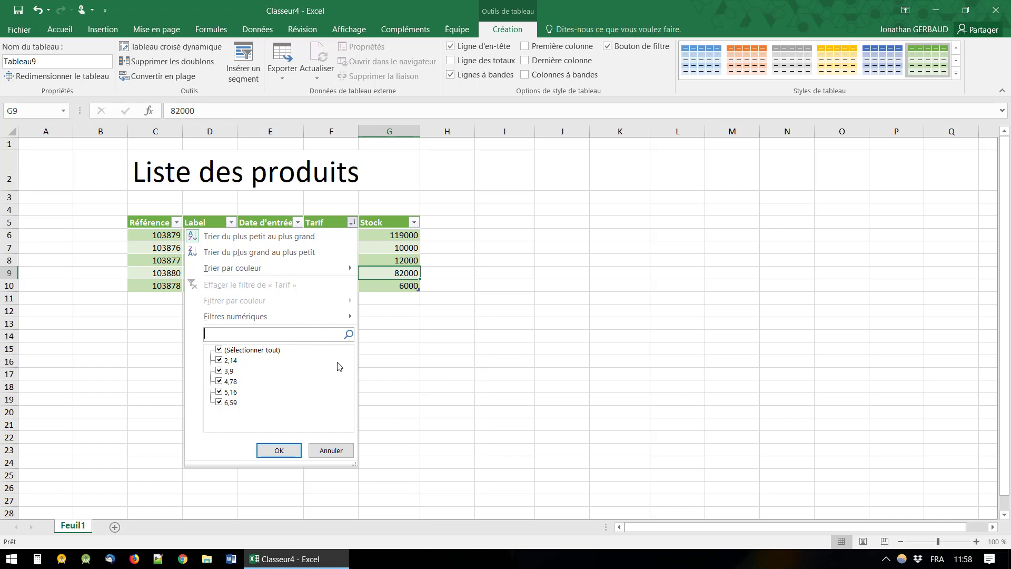
text(3,9)
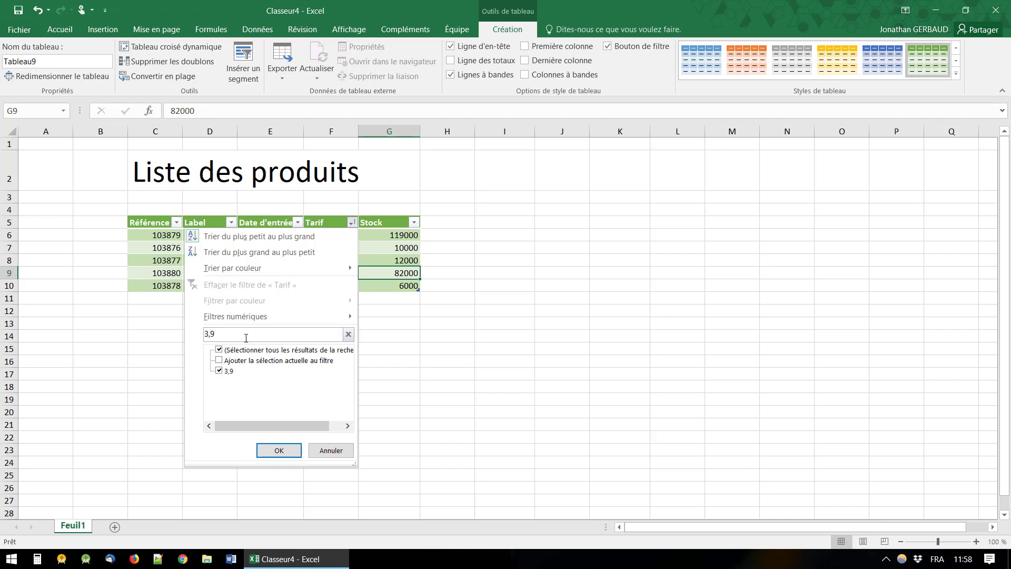
drag(233, 335, 199, 334)
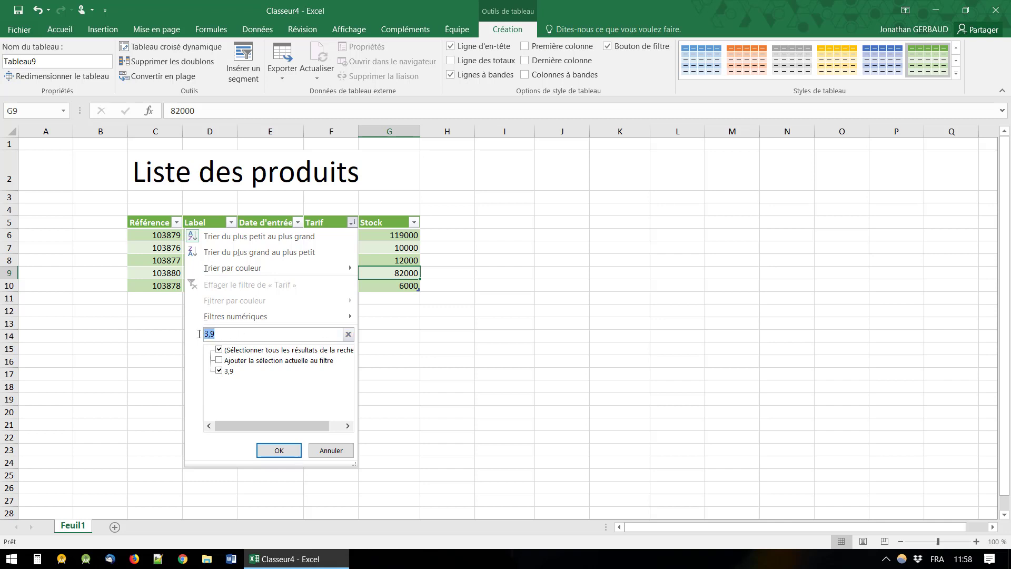
click(324, 451)
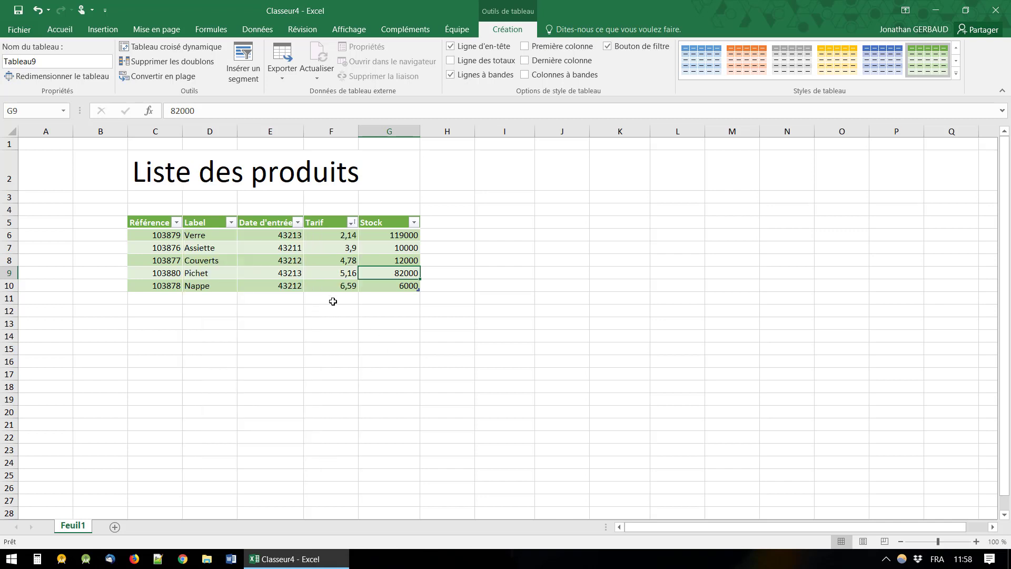
click(381, 299)
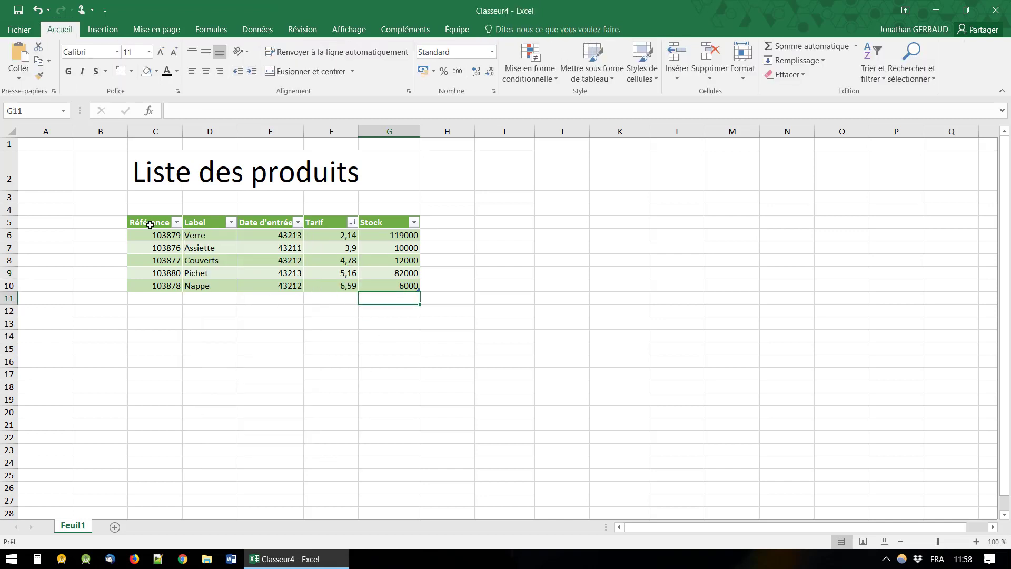
Uncheck Bouton de filtre so Tableau9's header row shows no filter arrows
mouse_move(148, 222)
mouse_down()
mouse_move(174, 248)
mouse_move(211, 249)
mouse_up()
click(361, 273)
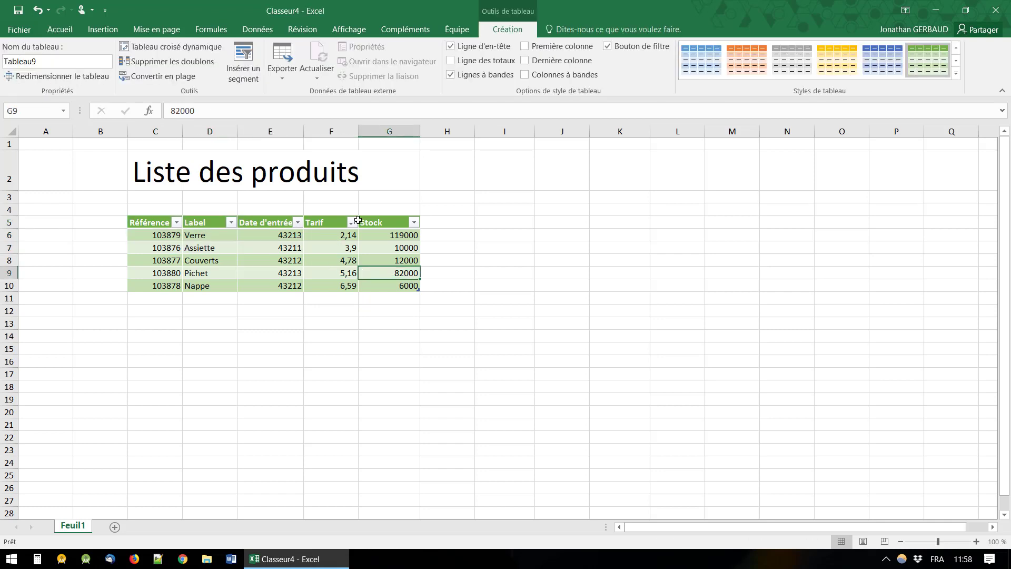
click(608, 50)
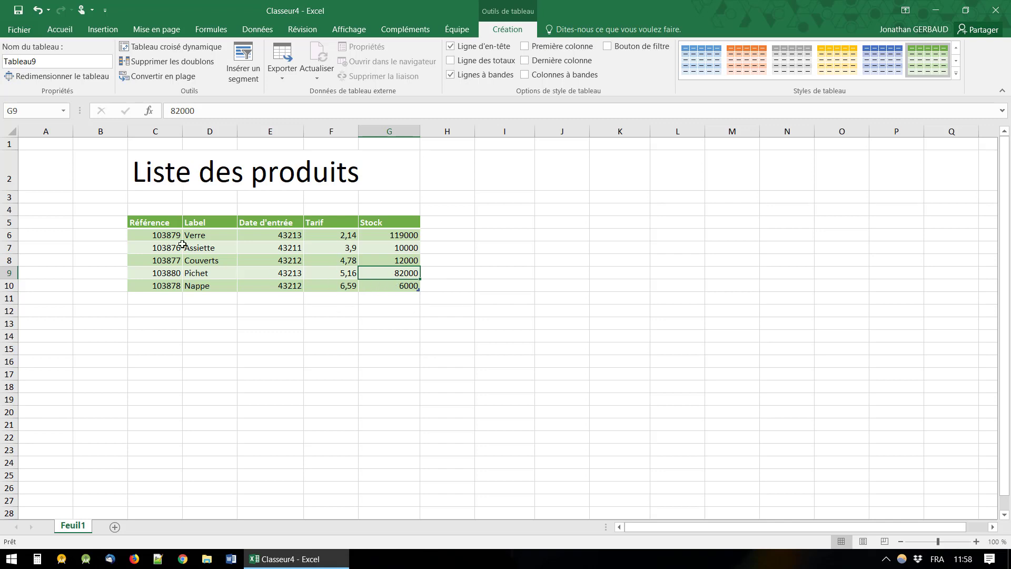
click(67, 31)
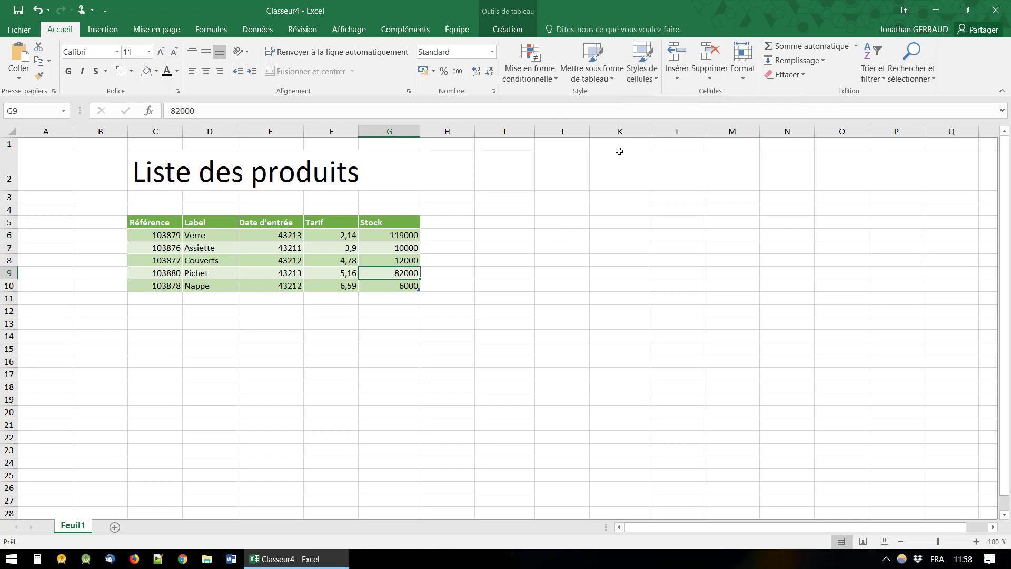
click(642, 62)
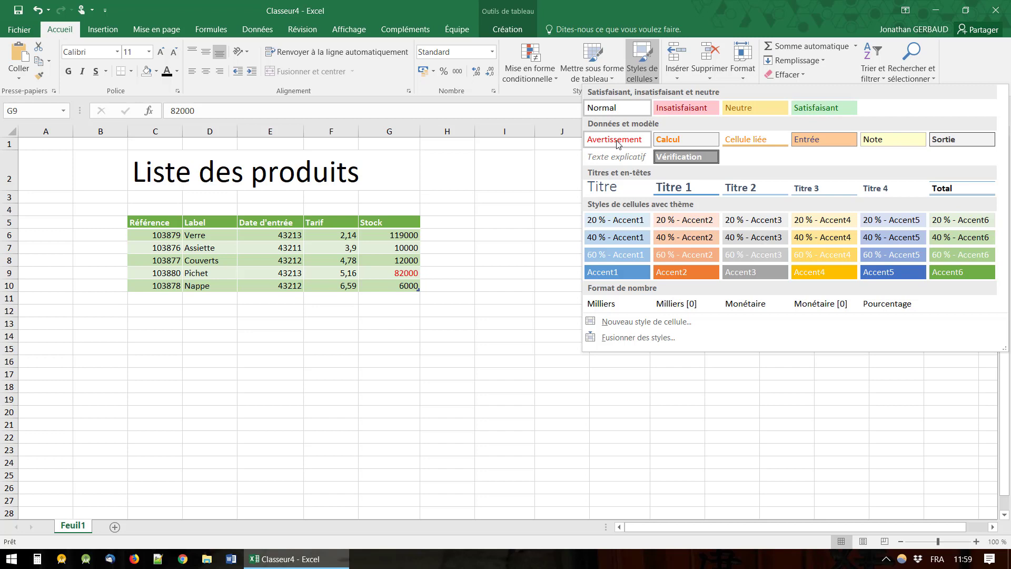
click(403, 285)
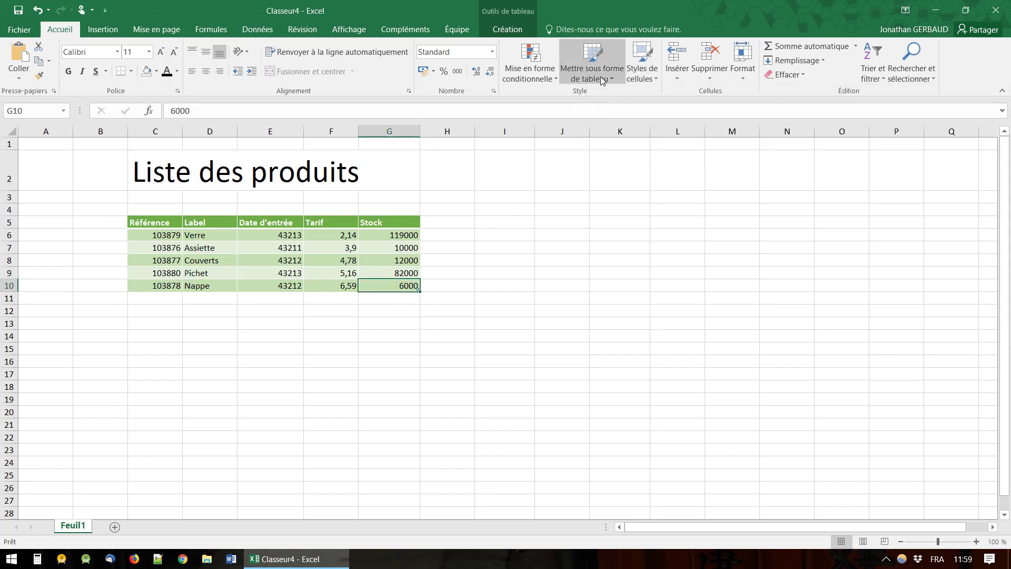
click(642, 66)
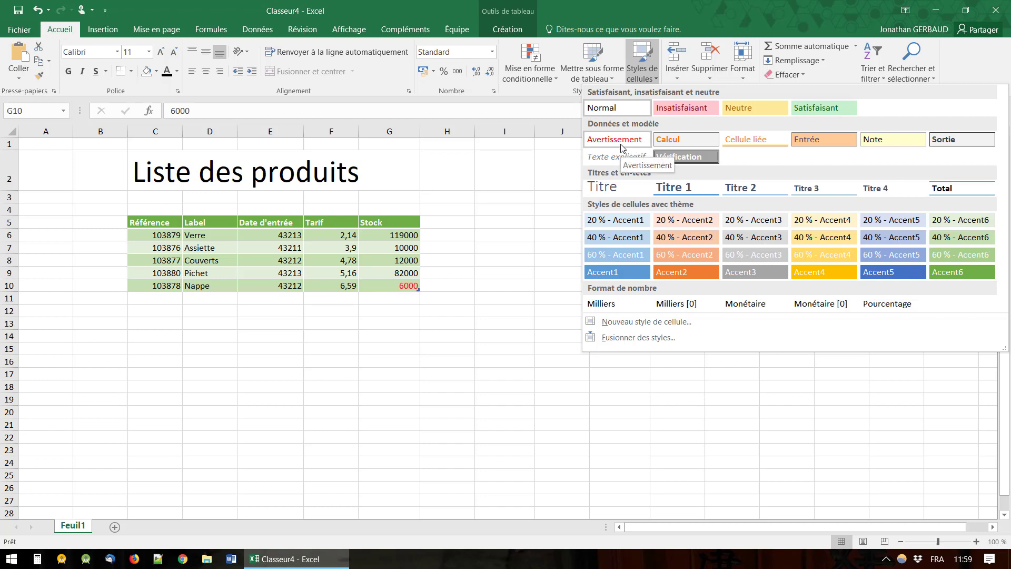
click(621, 147)
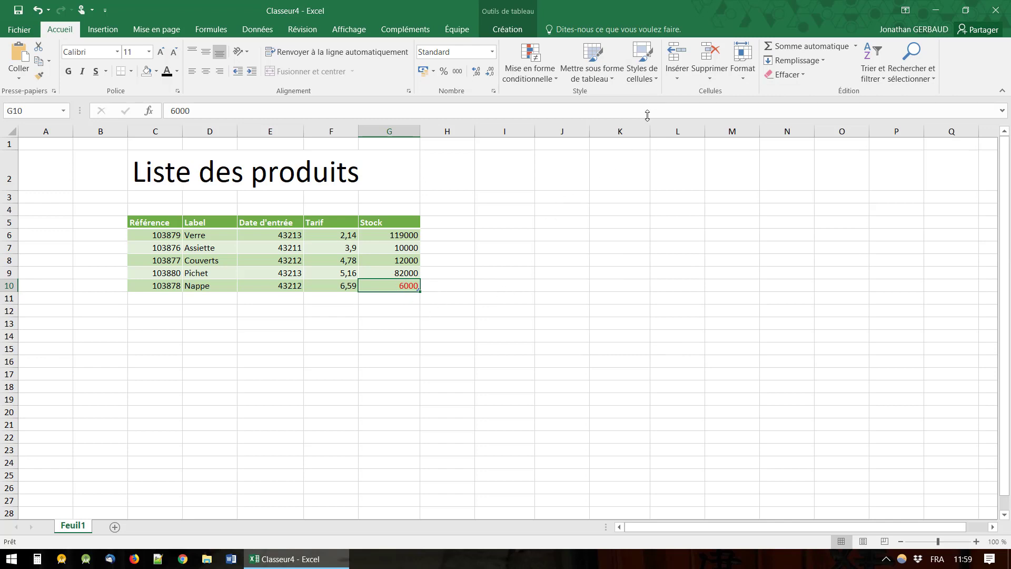
click(648, 80)
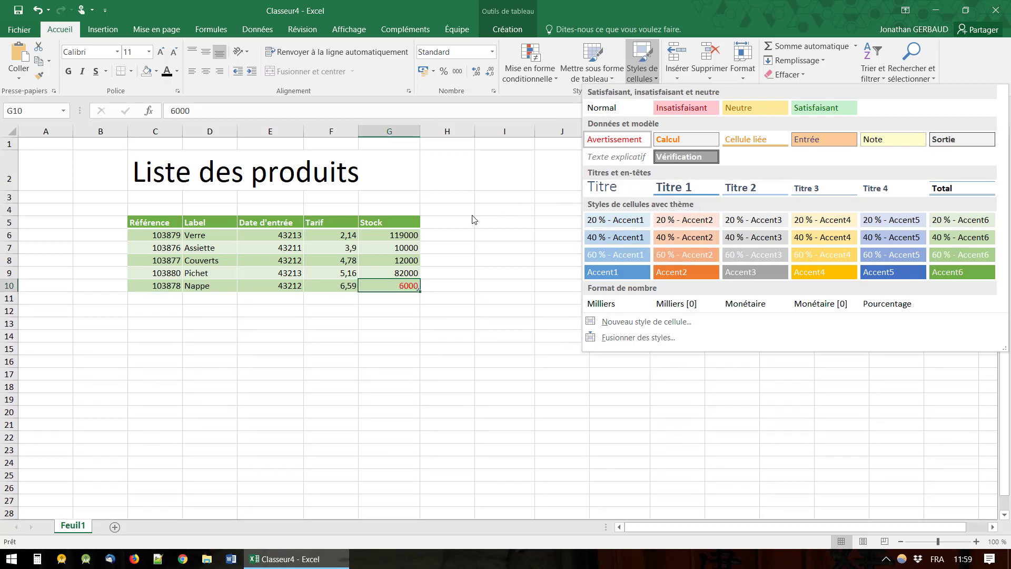
click(495, 223)
drag(164, 219, 371, 222)
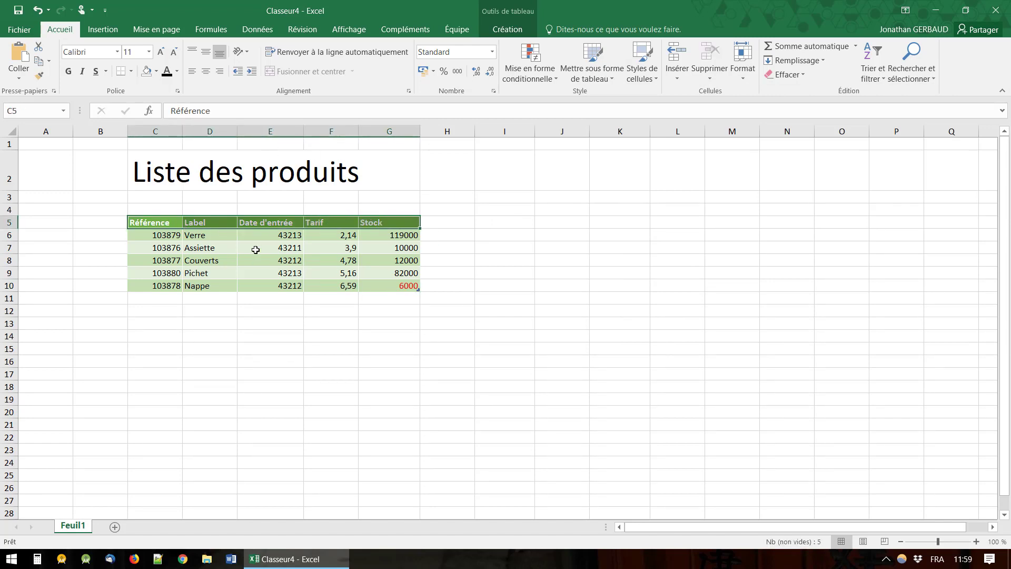
click(642, 63)
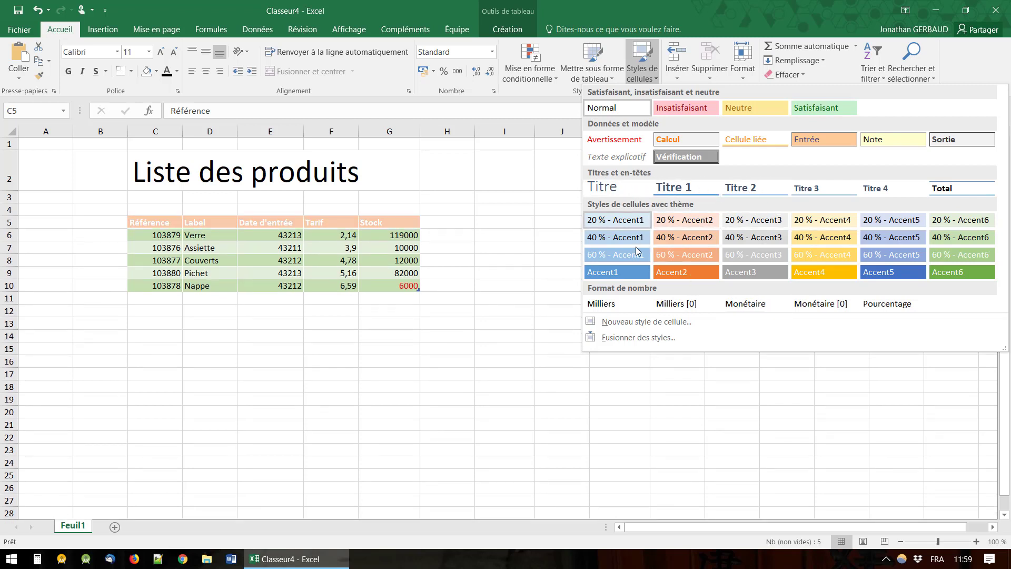
click(471, 278)
click(503, 236)
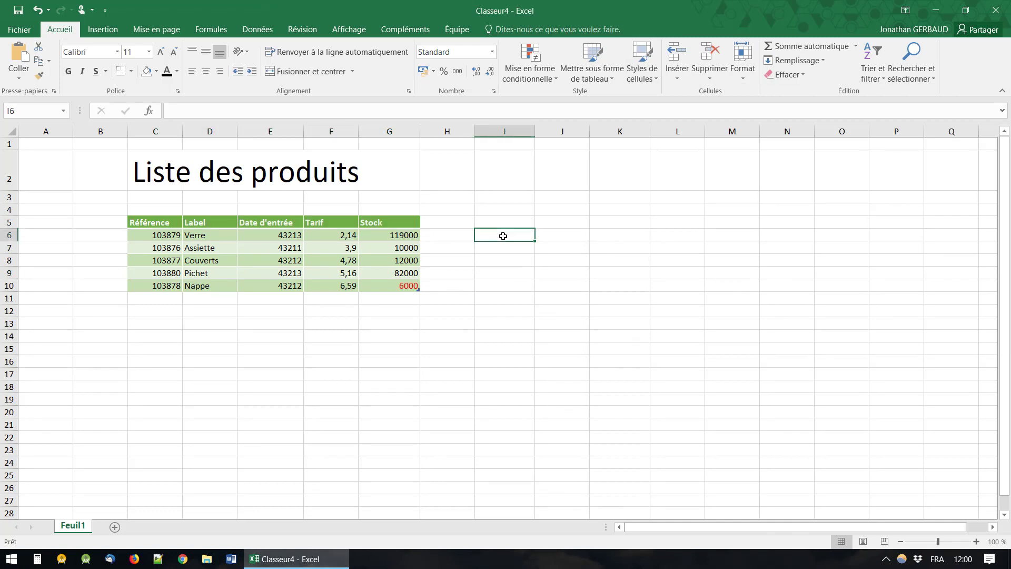
Enter 'Faire attention' in I6 and '6000 nappes restantes seulement' in J6
text(6000)
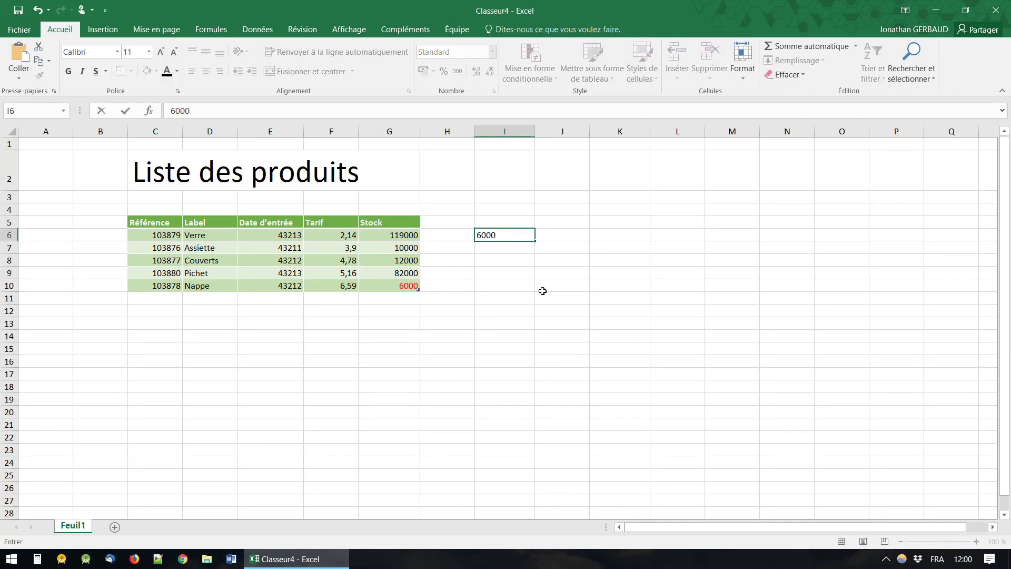
click(543, 291)
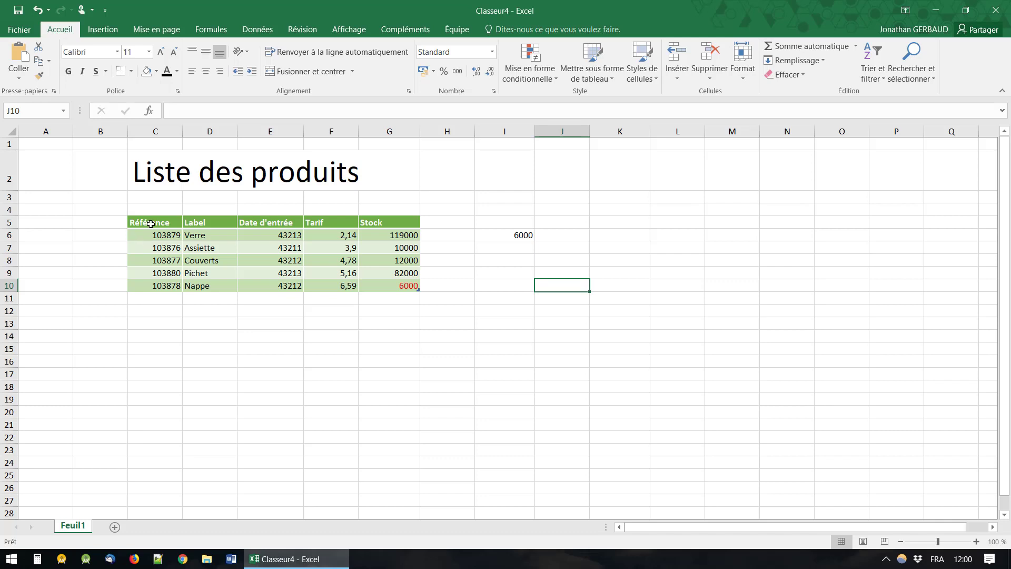
click(520, 235)
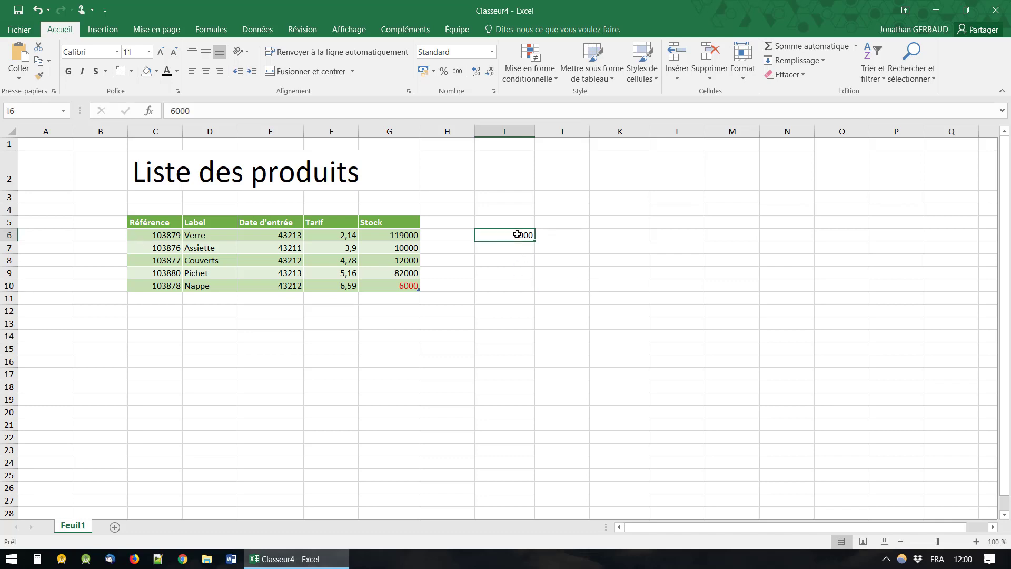
click(650, 77)
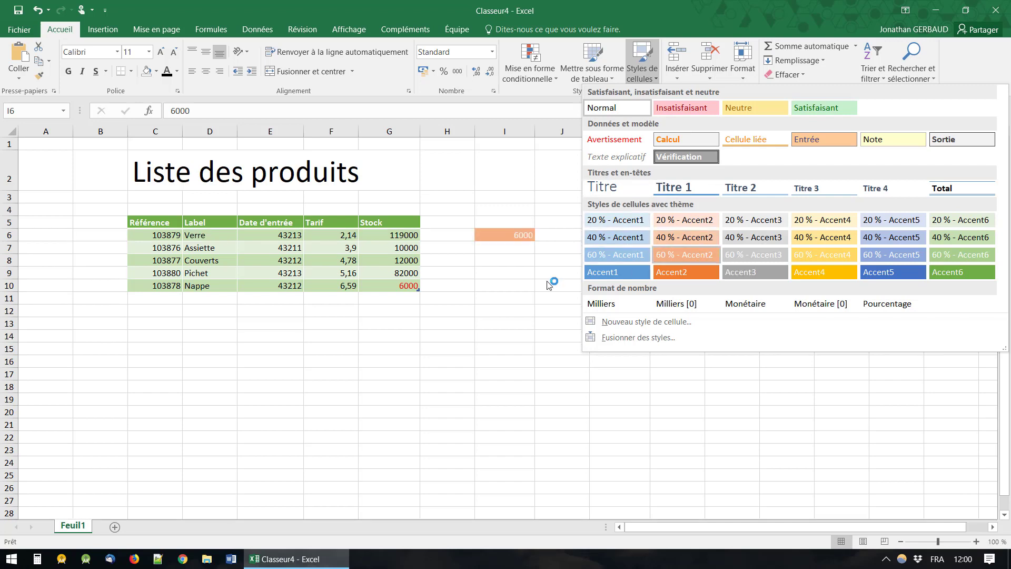
click(496, 241)
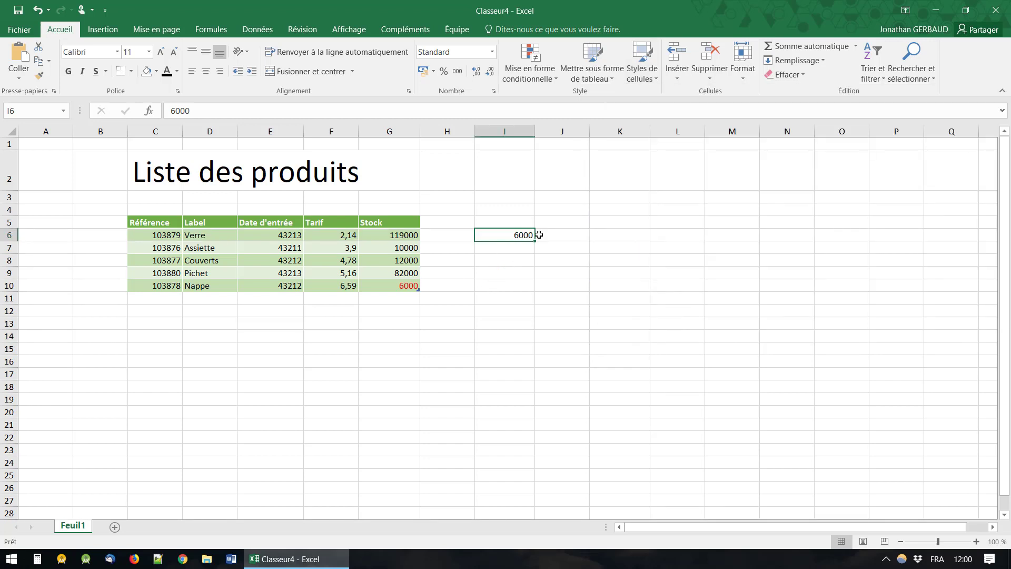
text(Faire att)
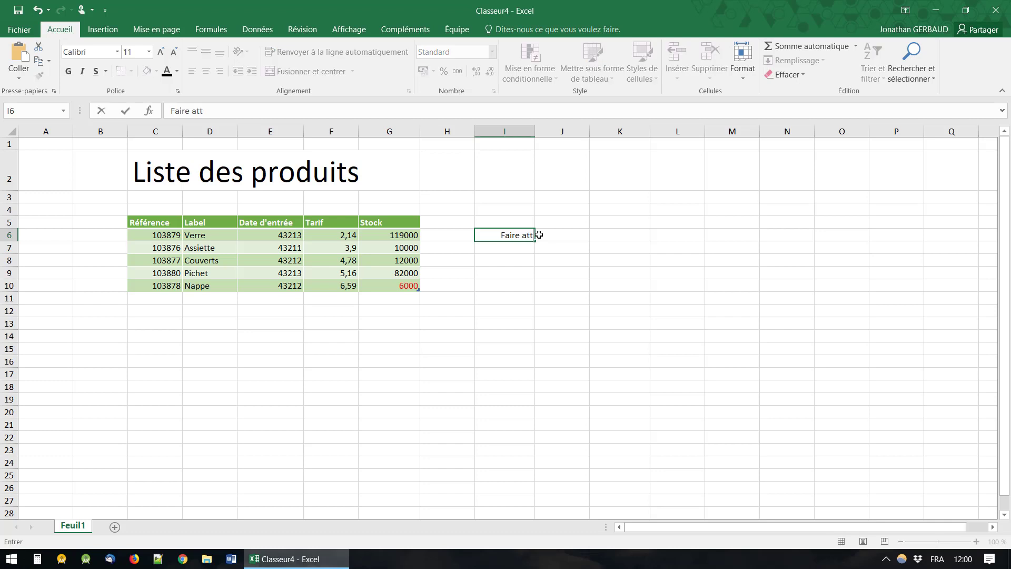
text(ention)
click(539, 235)
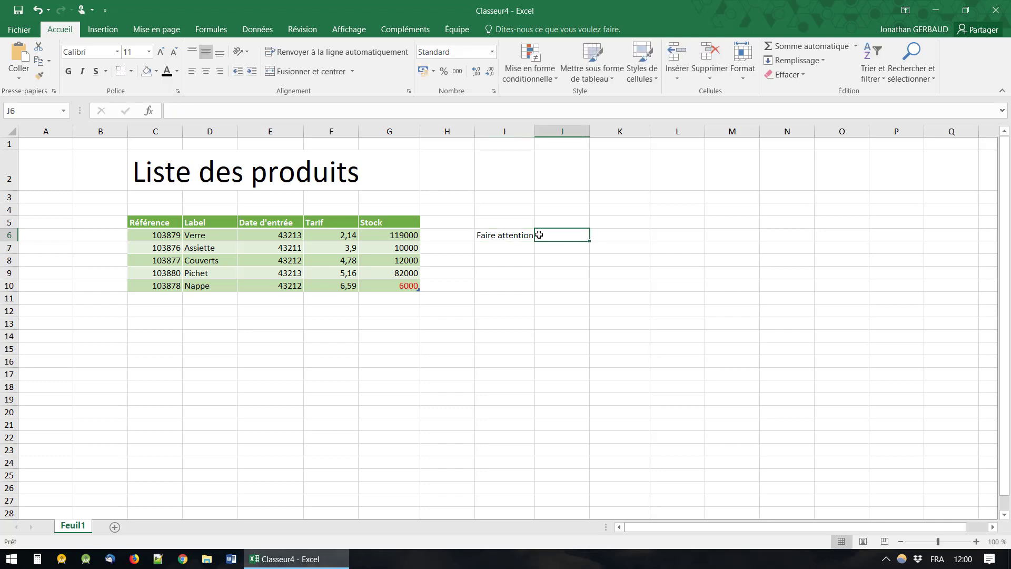
text(6000 )
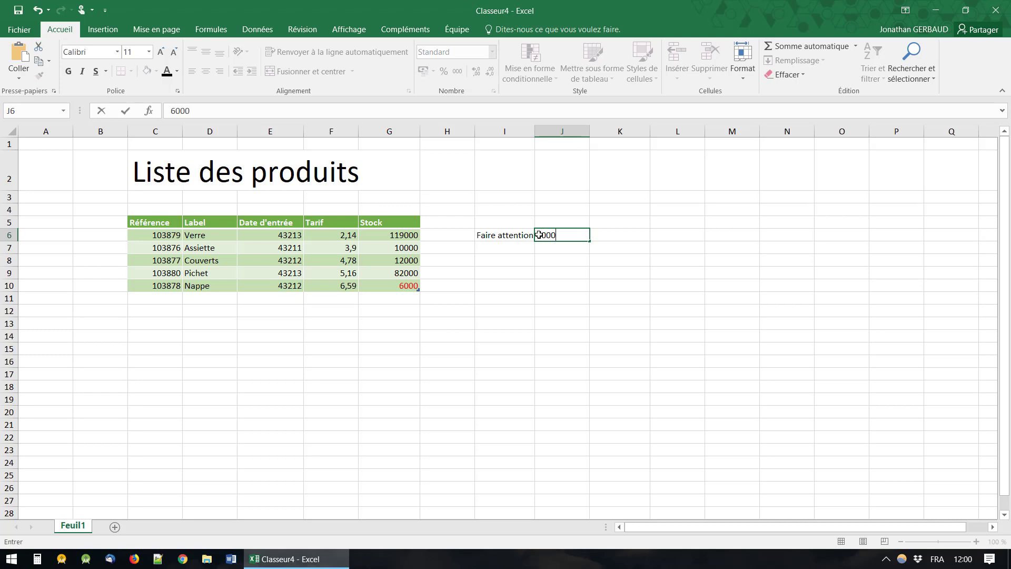
text(nappes resta)
text(ntes seule)
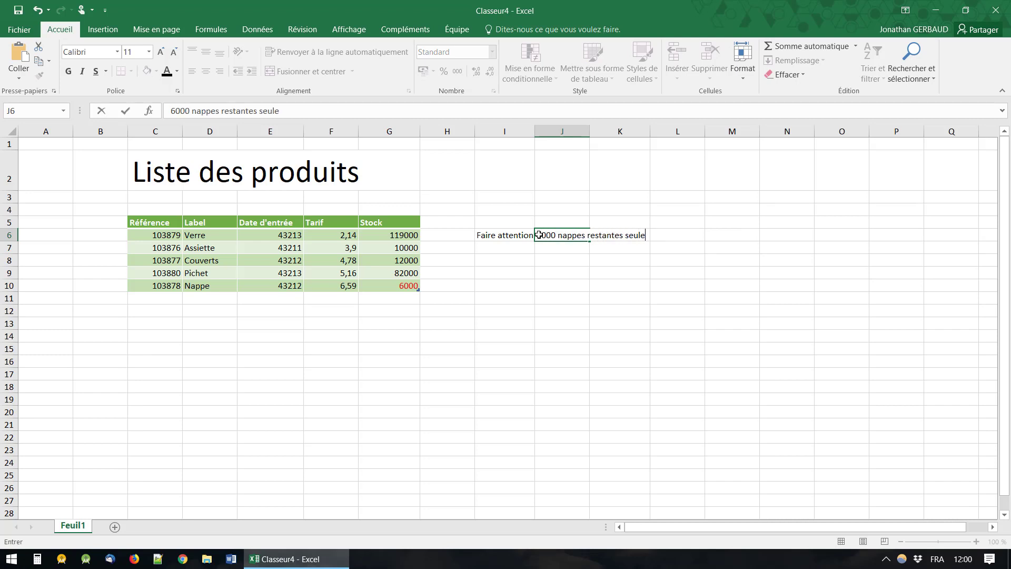
text(ment)
key(Return)
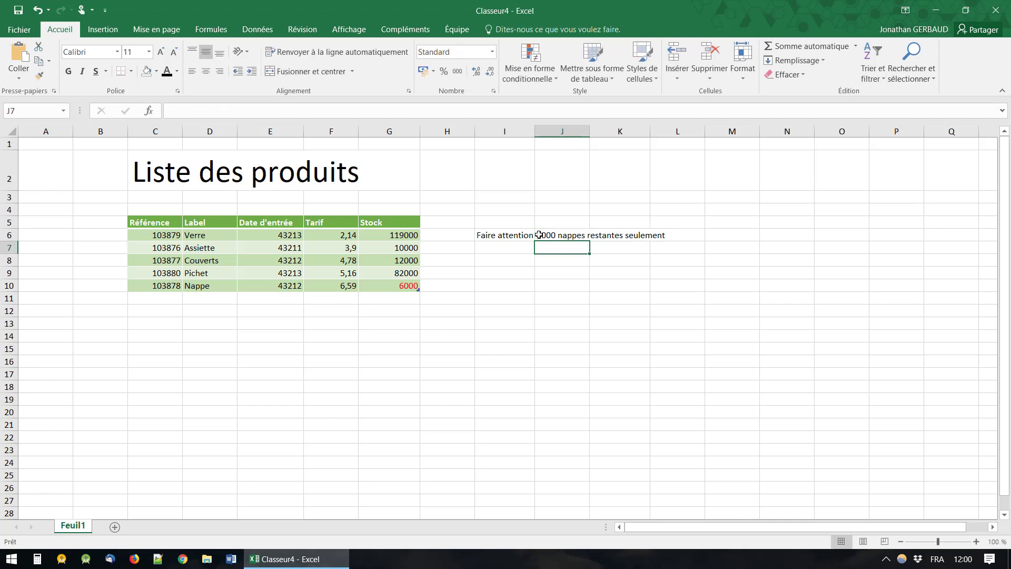
Merge and centre J6:L6, then apply the orange Accent2 cell style to I6:L6
drag(554, 235, 664, 234)
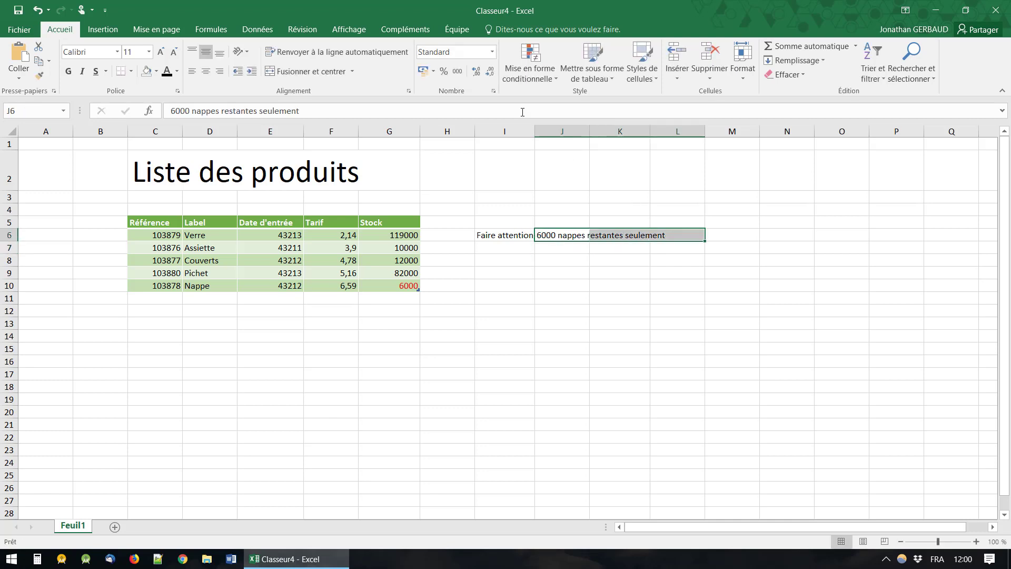
click(312, 71)
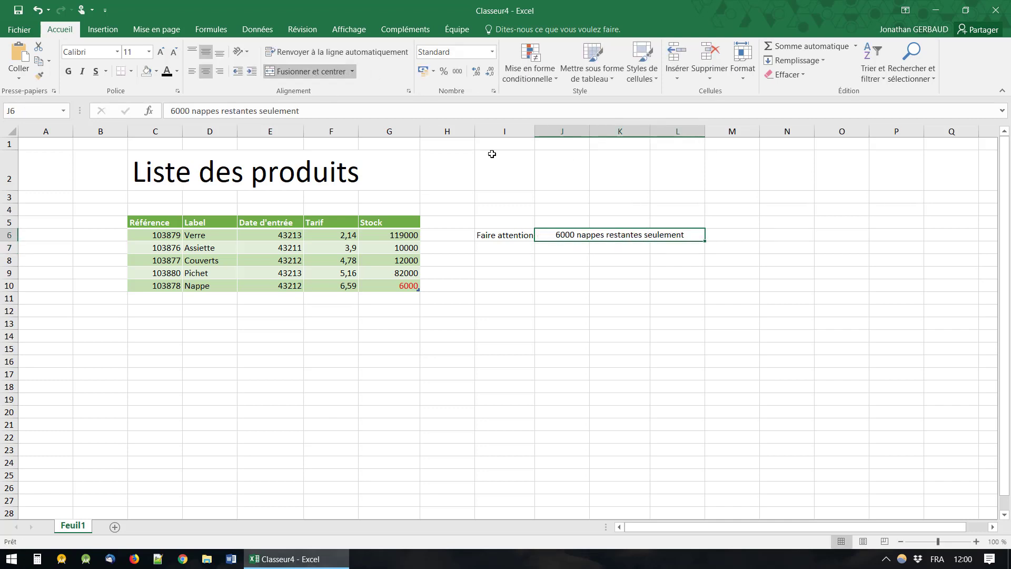
click(609, 273)
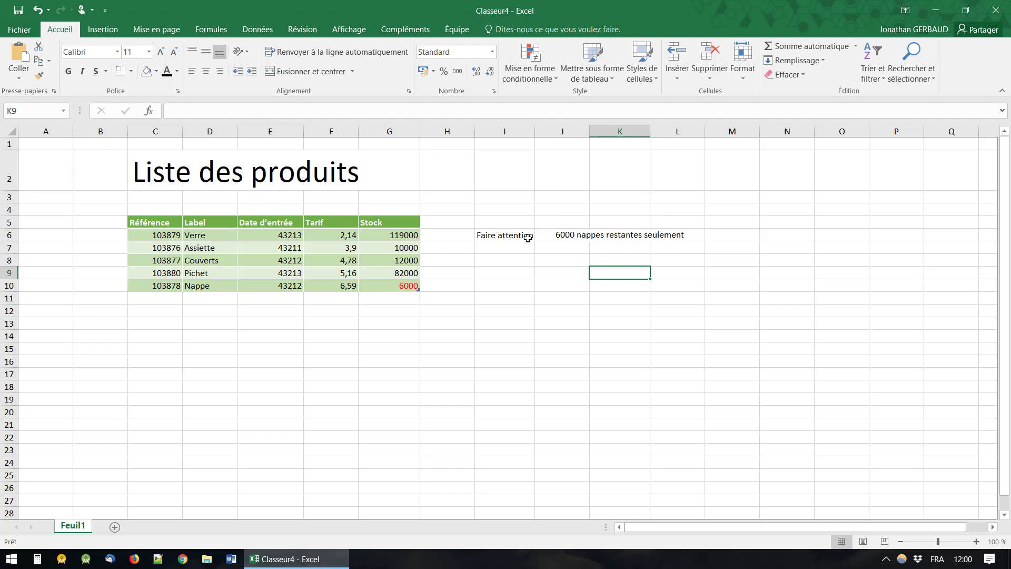
drag(511, 237, 558, 236)
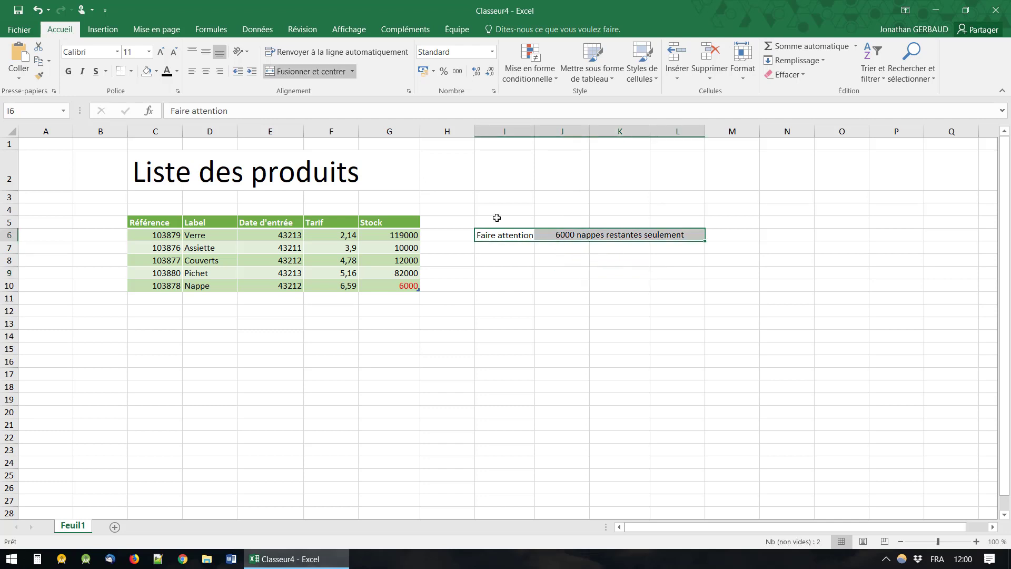
click(651, 81)
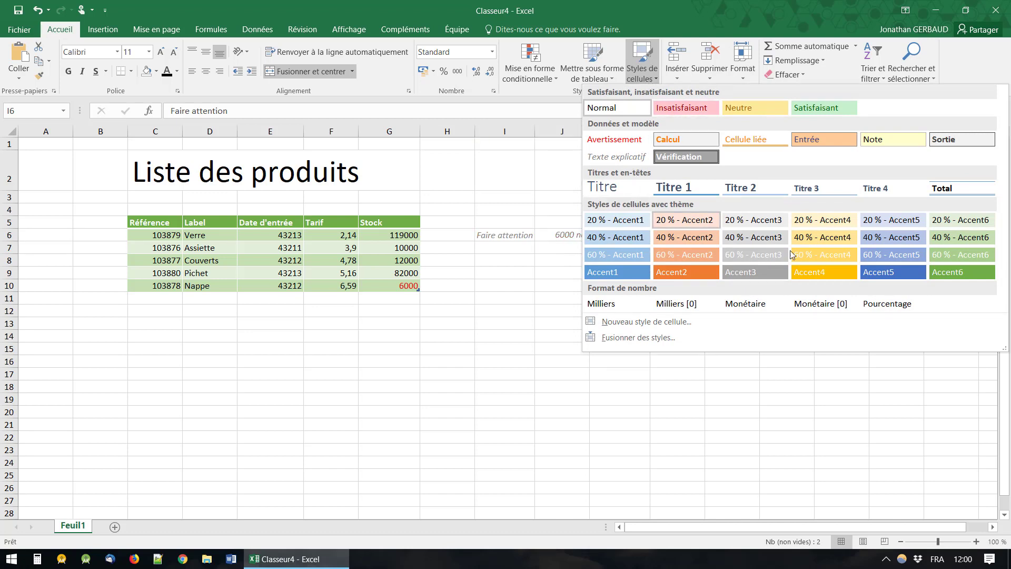
click(695, 274)
click(600, 311)
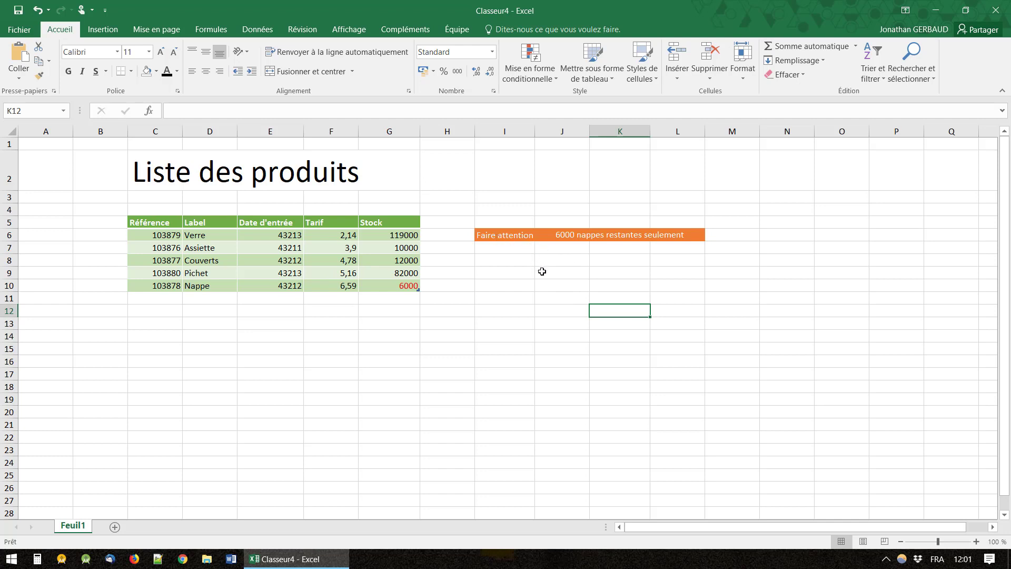
Give the 82000 value in G9 a light blue font colour and bold formatting
click(391, 274)
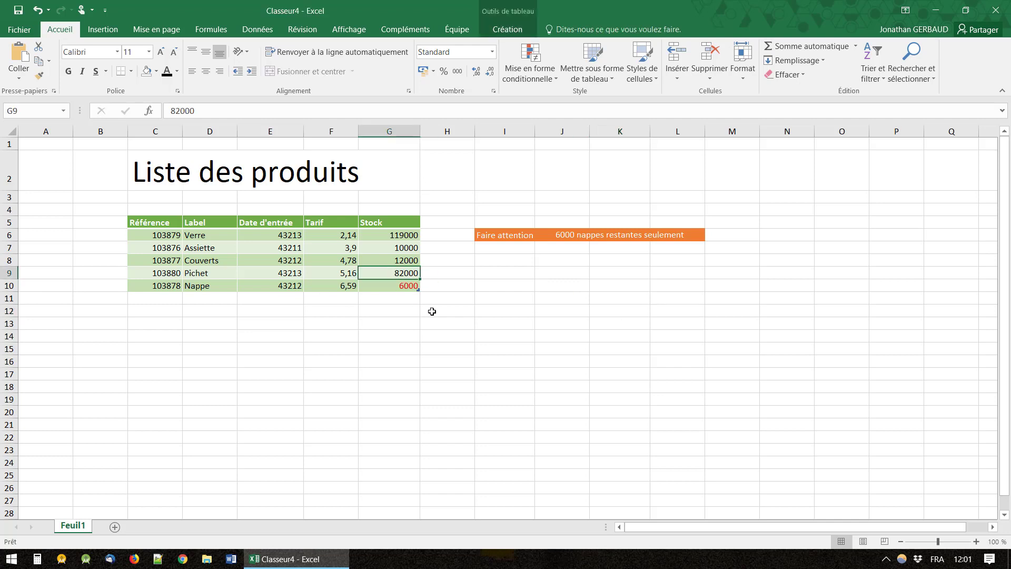
click(177, 71)
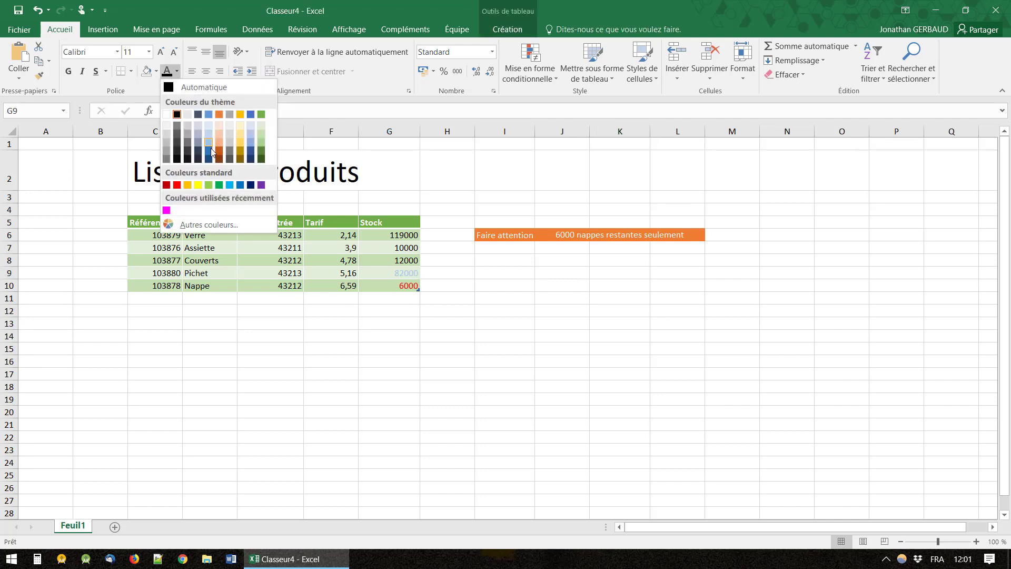
click(229, 184)
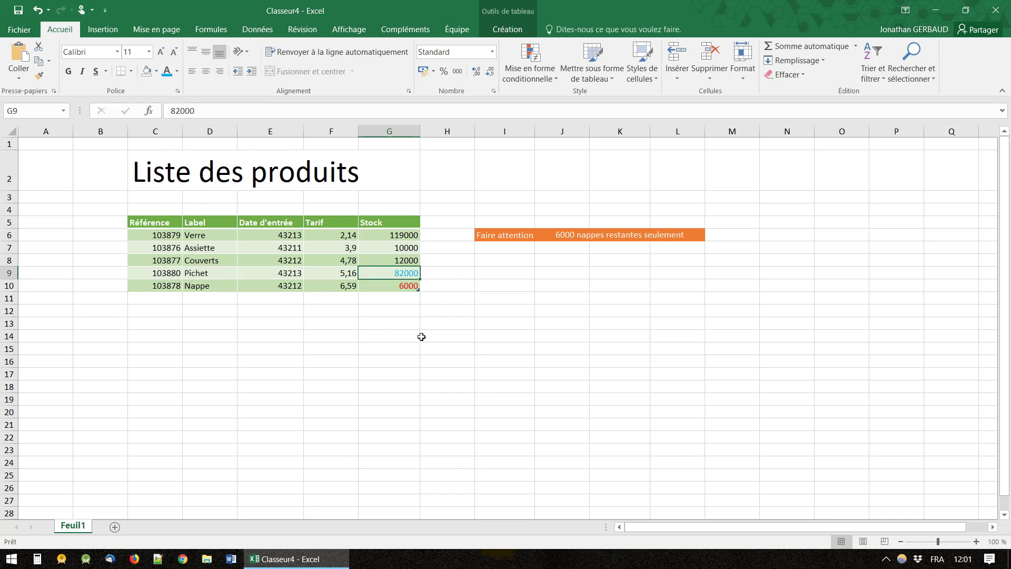
click(429, 300)
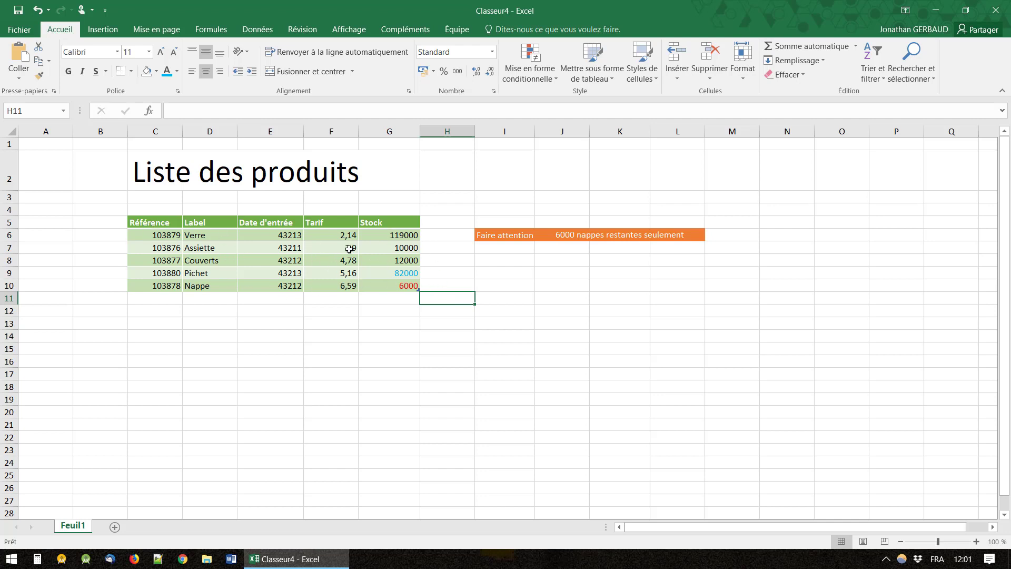
click(412, 277)
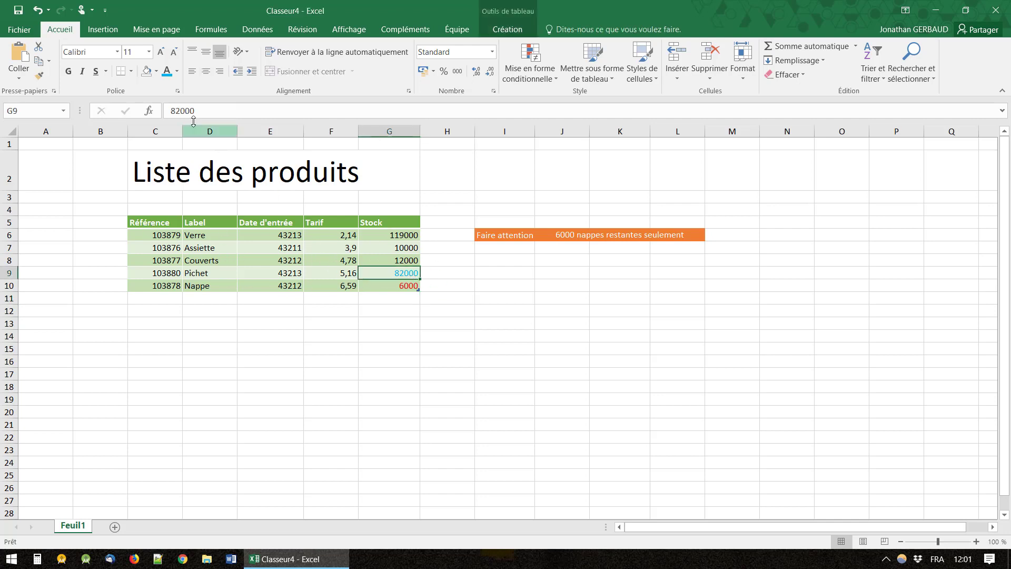
click(69, 72)
key(Right)
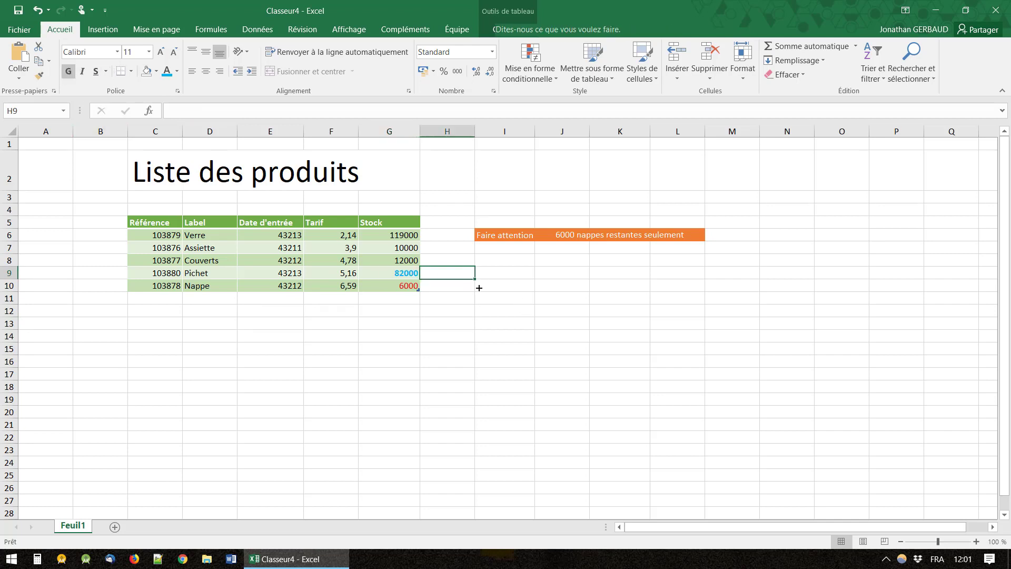